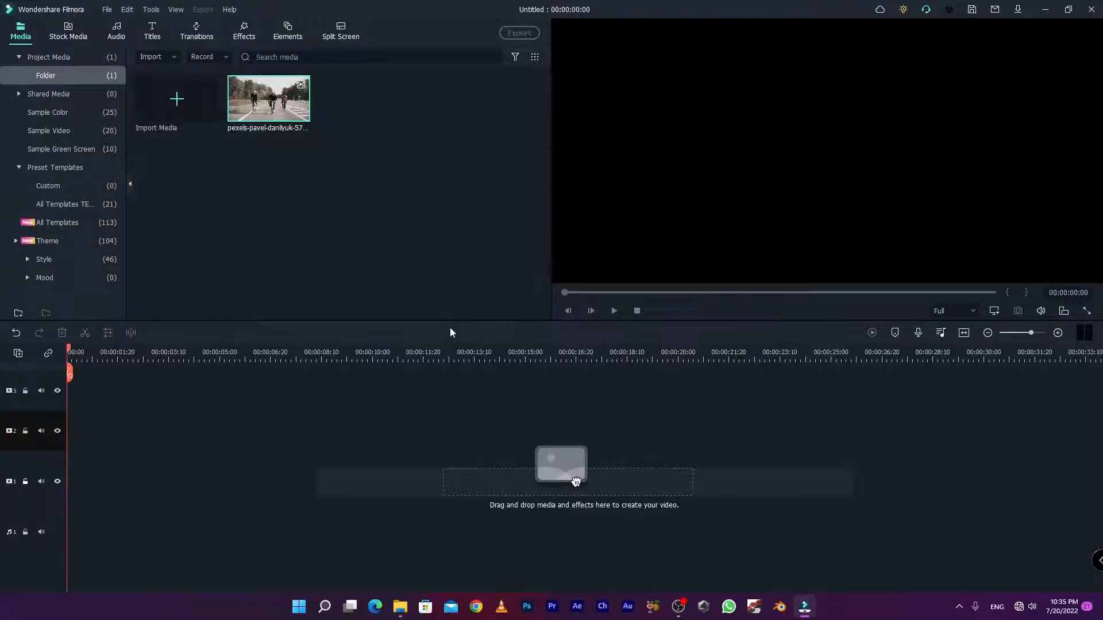
# Step: Place the cyclists clip at the start of the first video track and trim both its beginning and end to a duration of 00:00:09:01
pyautogui.moveTo(295, 84)
pyautogui.moveTo(266, 123); pyautogui.dragTo(74, 513)
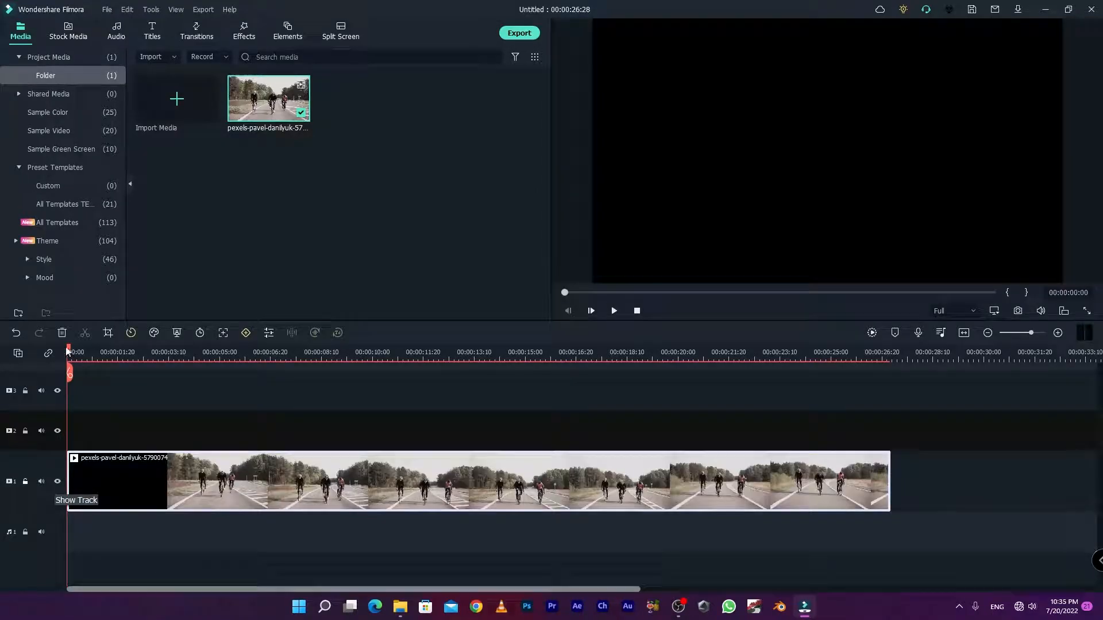
pyautogui.moveTo(68, 349); pyautogui.dragTo(348, 403)
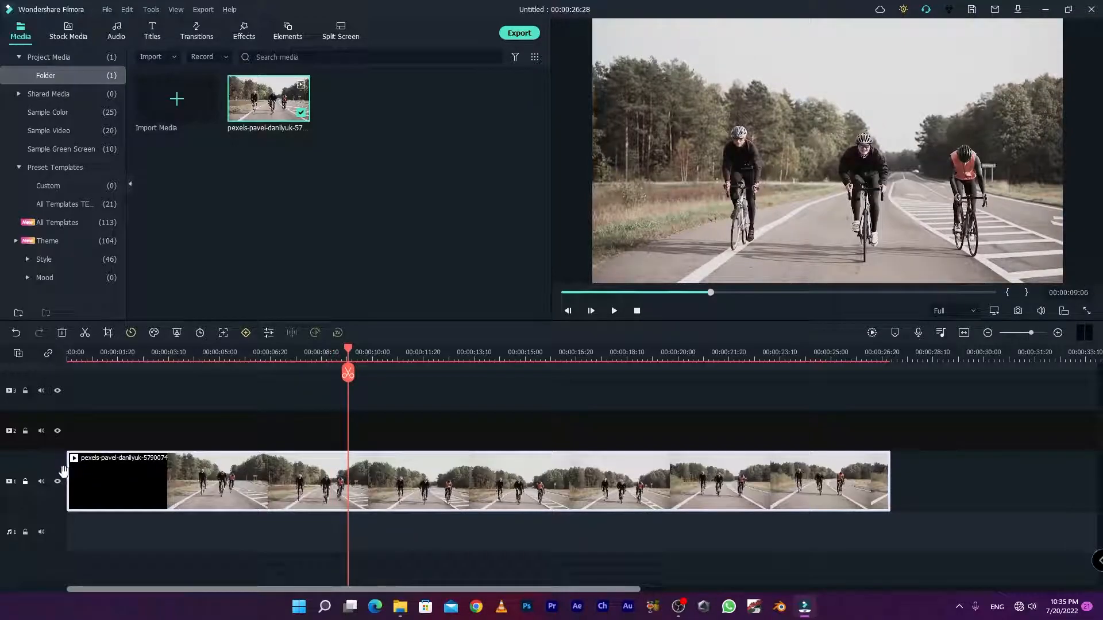
pyautogui.moveTo(70, 471); pyautogui.dragTo(346, 484)
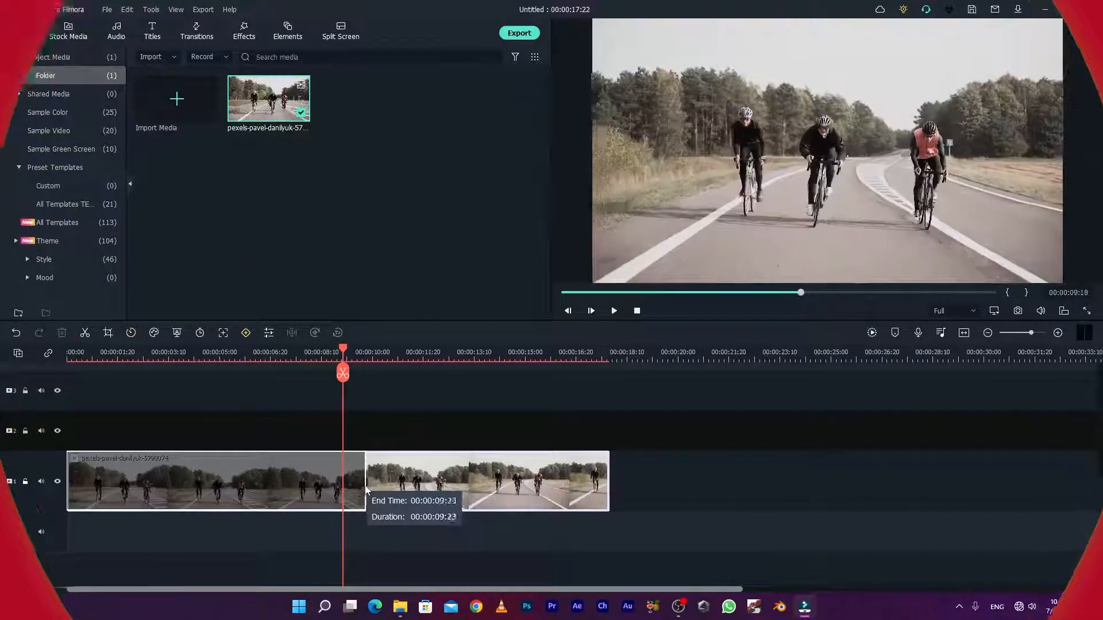
pyautogui.moveTo(365, 487); pyautogui.dragTo(343, 488)
pyautogui.press('Delete')
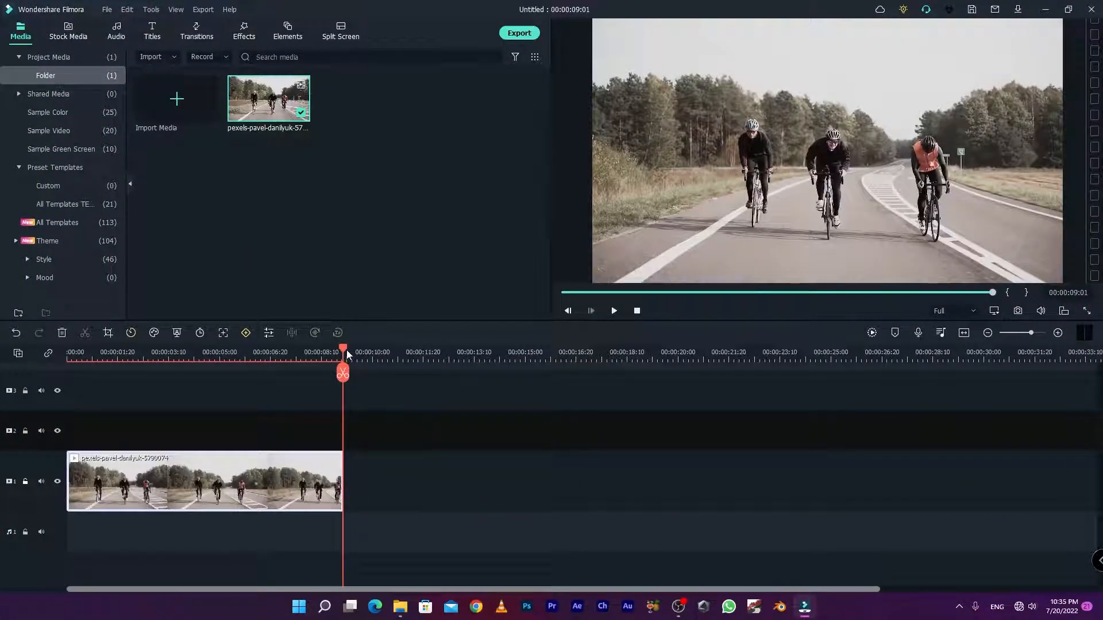
# Step: Motion-track the black-clad cyclist on the left from the clip's first frame, with the tracking box over the head and torso
pyautogui.click(280, 357)
pyautogui.moveTo(280, 359); pyautogui.dragTo(128, 358)
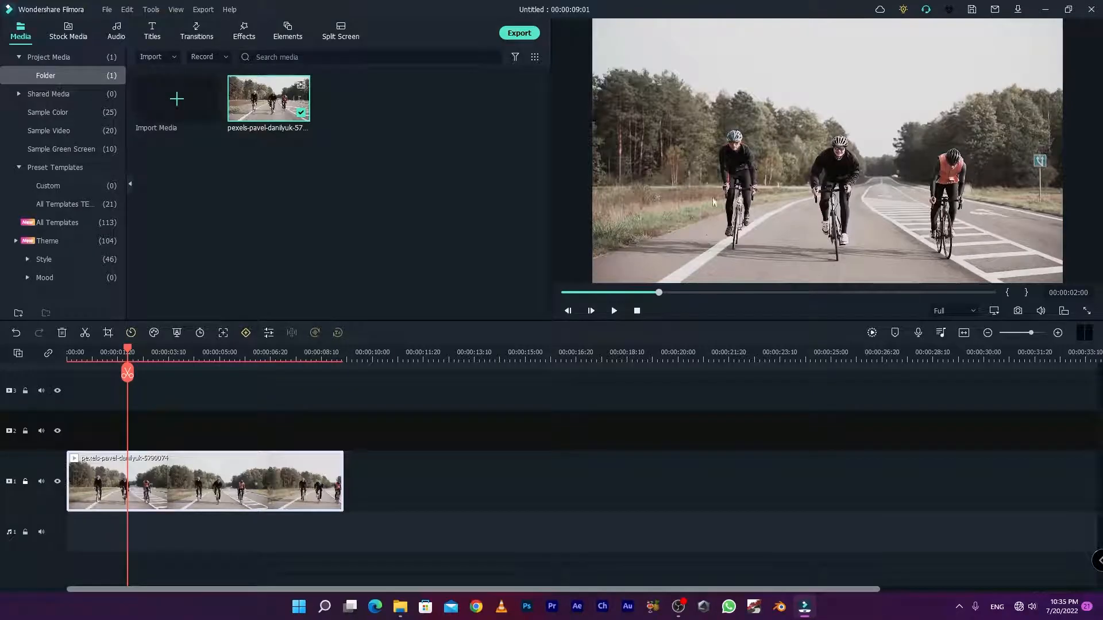
pyautogui.moveTo(128, 373); pyautogui.dragTo(69, 373)
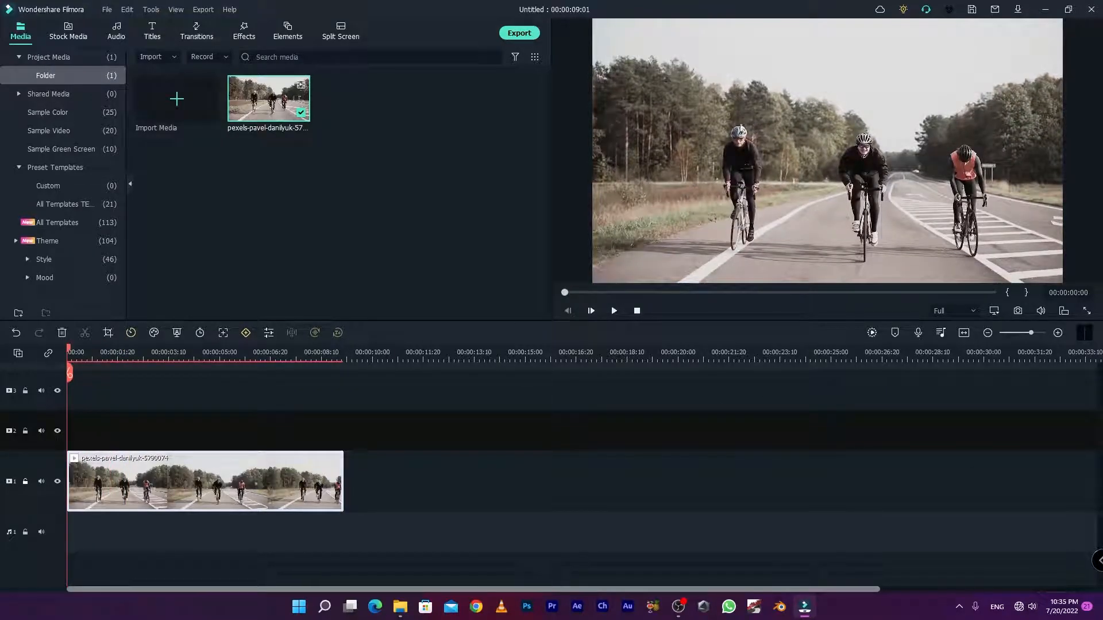
pyautogui.click(223, 333)
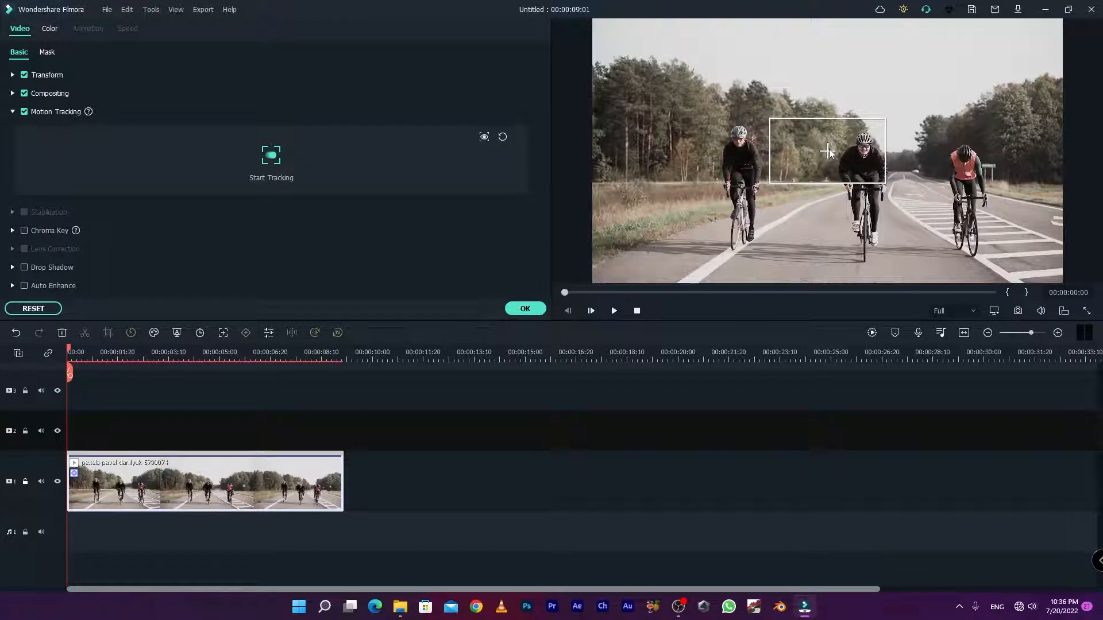
pyautogui.moveTo(827, 151); pyautogui.dragTo(740, 152)
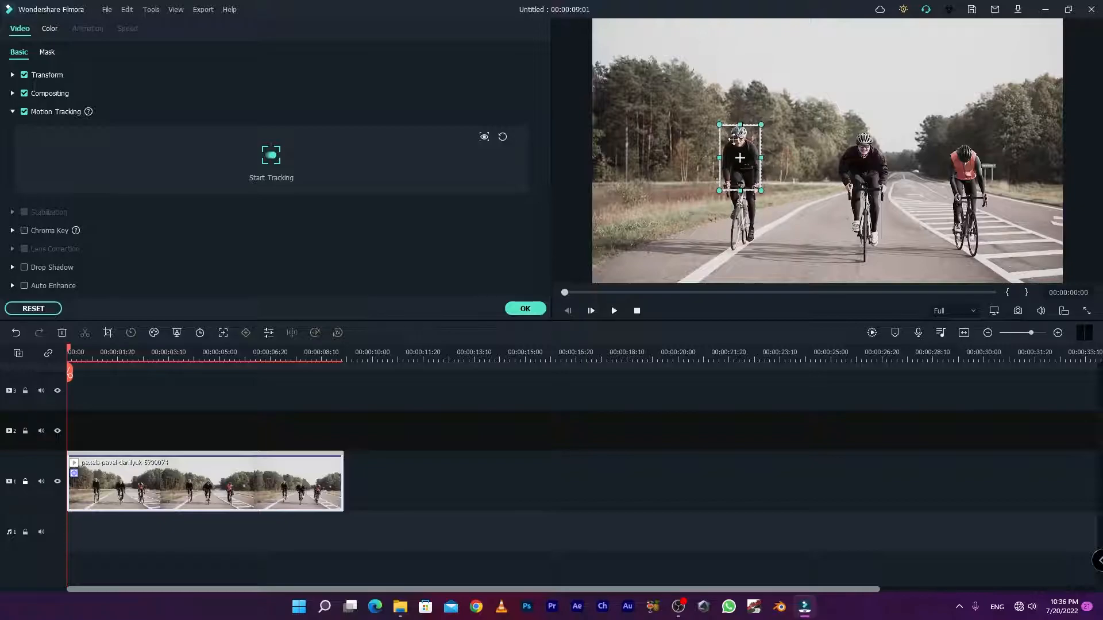
pyautogui.moveTo(741, 156); pyautogui.dragTo(739, 154)
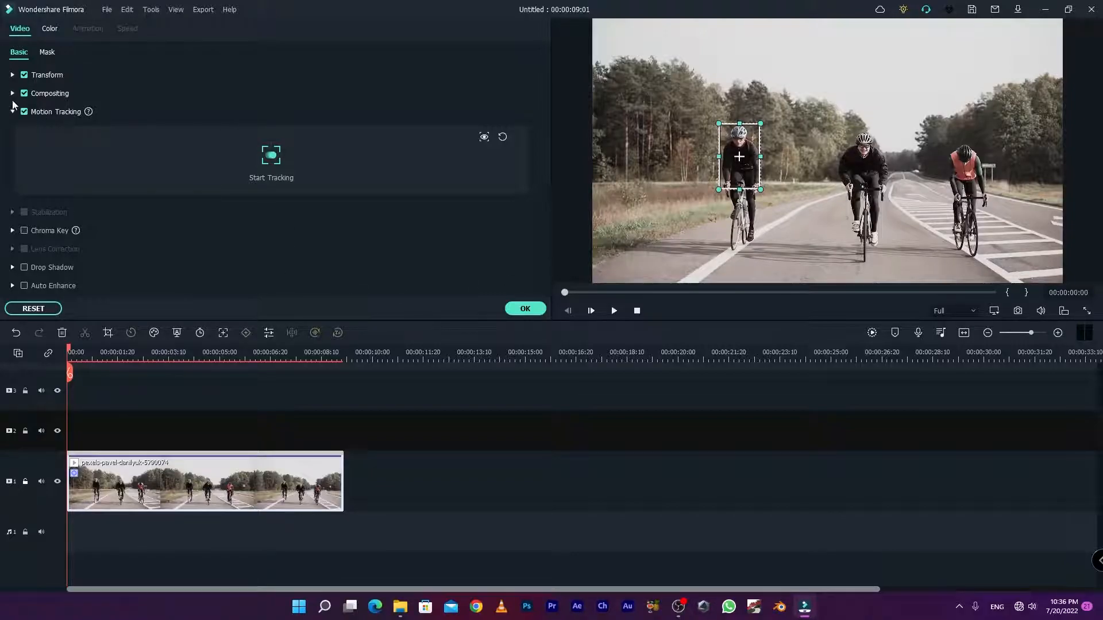
pyautogui.click(275, 155)
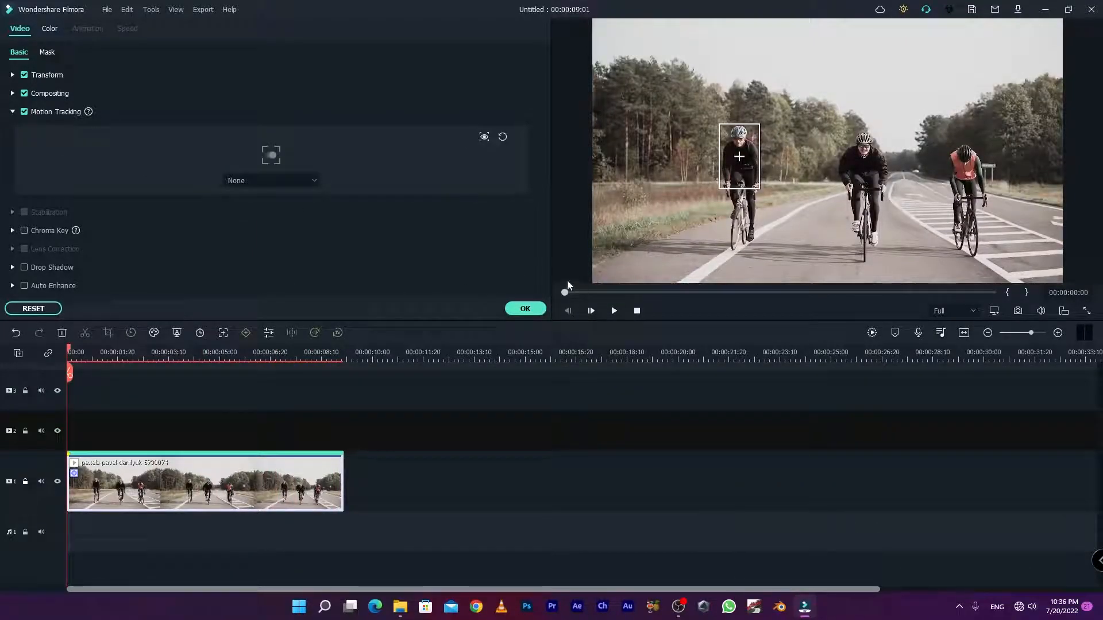
pyautogui.click(522, 309)
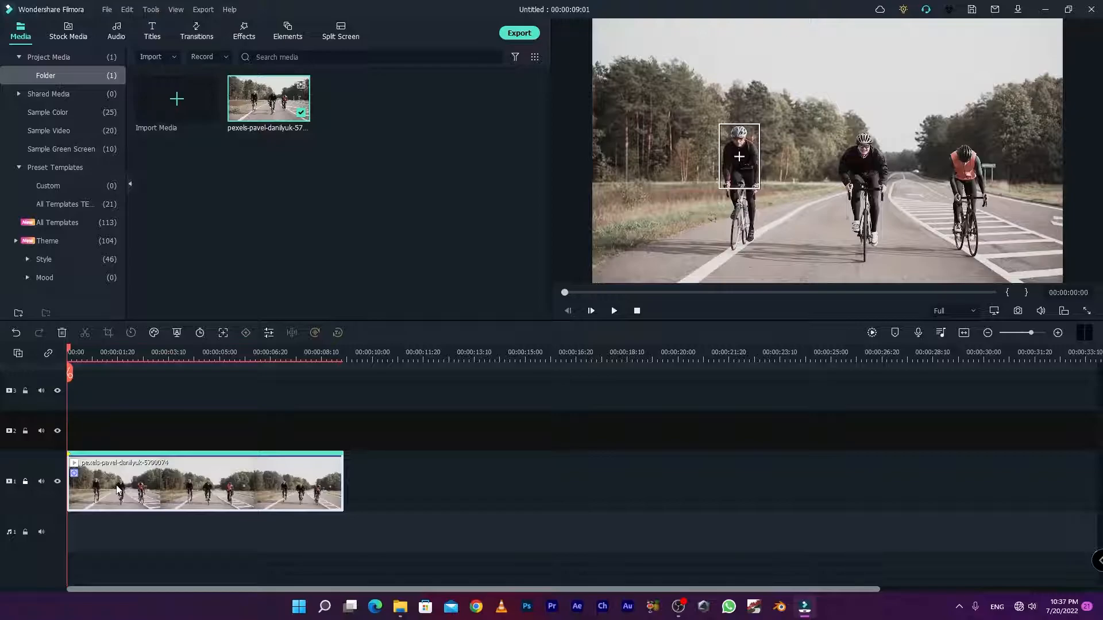
# Step: Lock the first video track and paste a copy of the tracked clip on the second video track
pyautogui.click(25, 482)
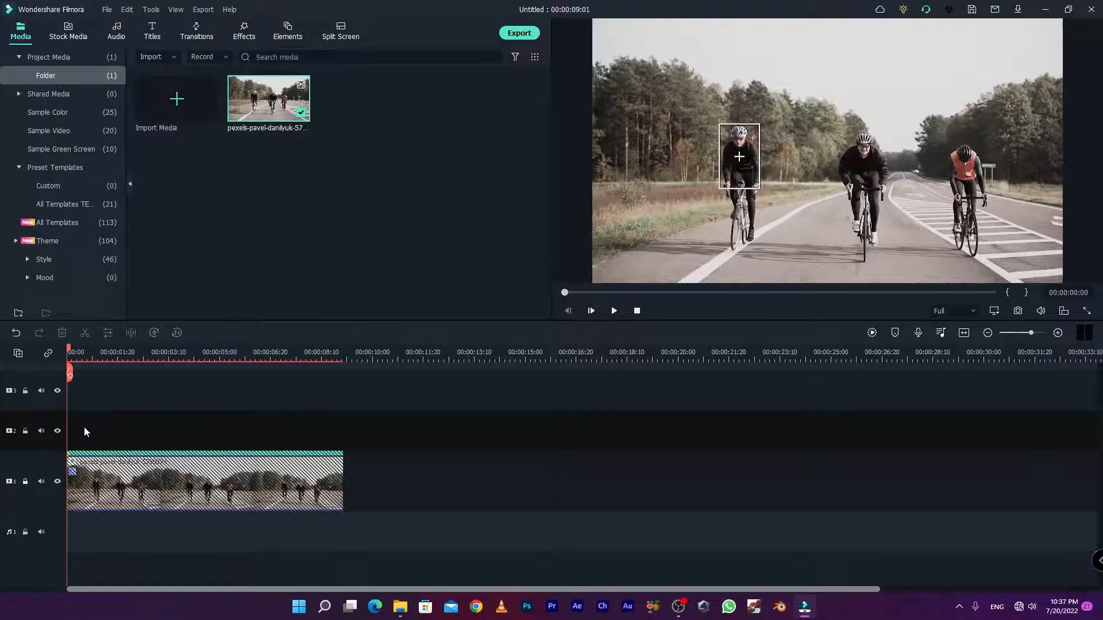
pyautogui.hotkey('ctrl', 'v')
# Step: At 00:00:00:15, move the copied clip's tracking box onto the cyclist in the orange vest and run motion tracking again
pyautogui.moveTo(344, 356); pyautogui.dragTo(82, 354)
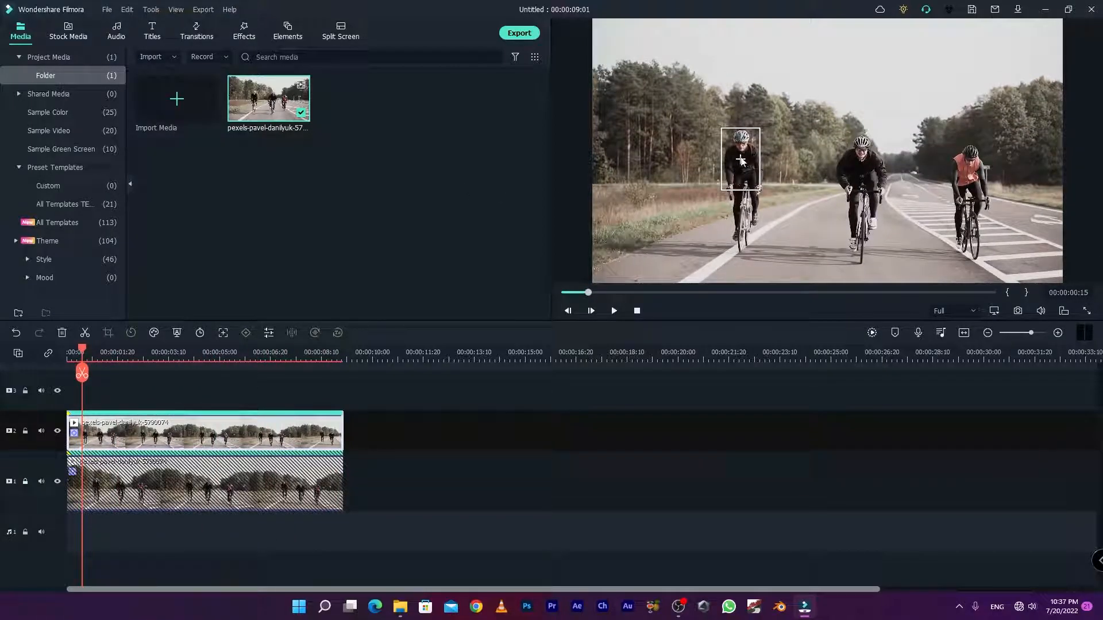
pyautogui.moveTo(740, 159); pyautogui.dragTo(972, 183)
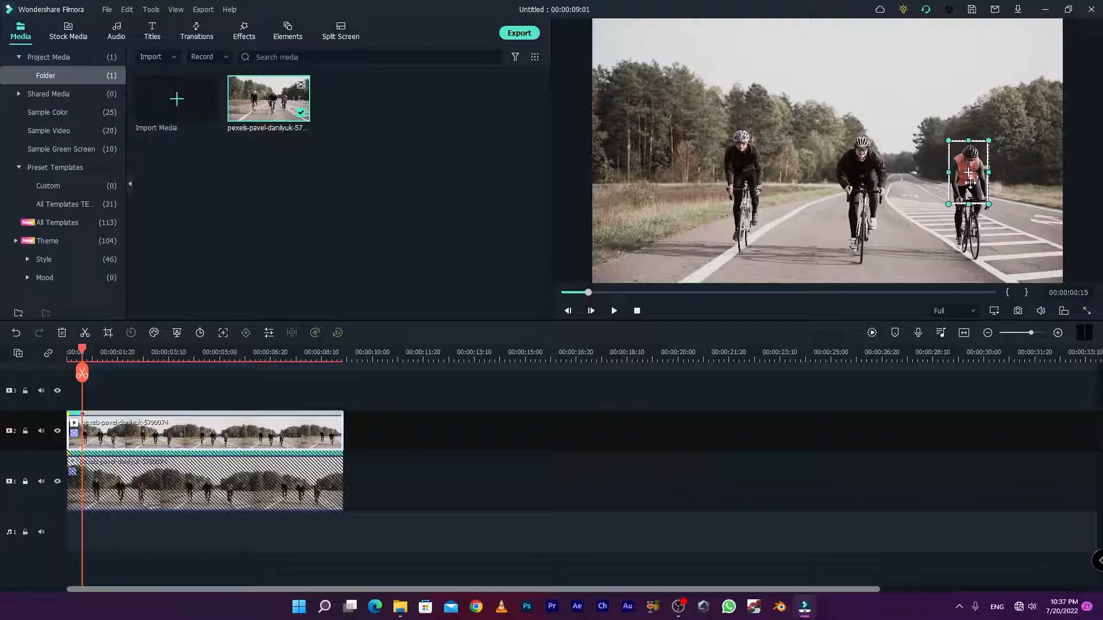
pyautogui.doubleClick(161, 432)
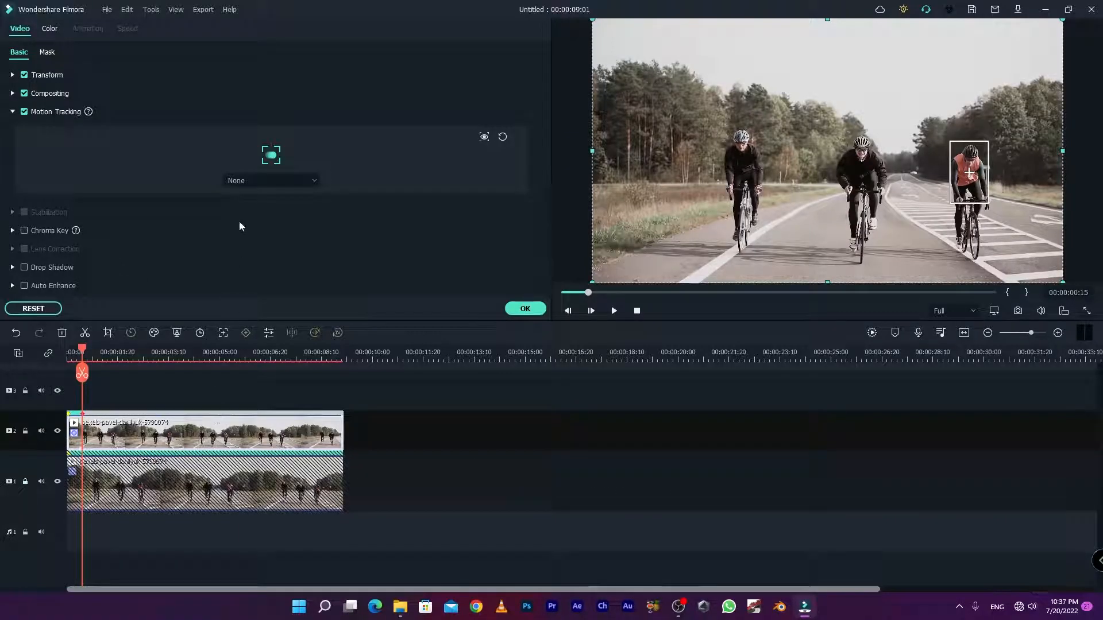
pyautogui.click(274, 161)
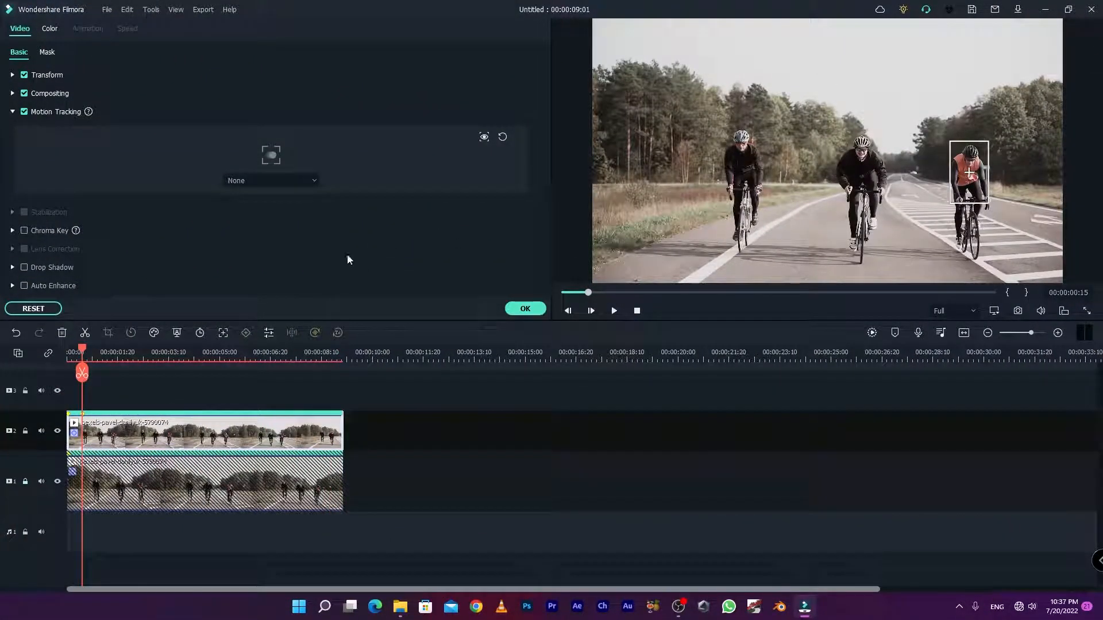
pyautogui.click(533, 310)
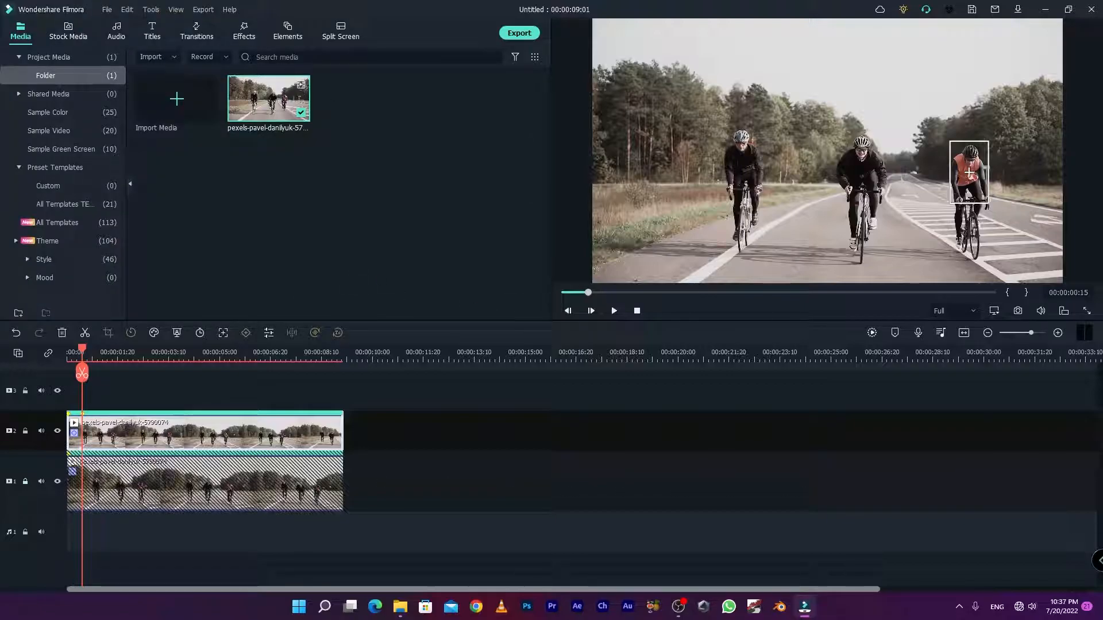
# Step: Add the downloaded Callout 1 title at the start of the third video track
pyautogui.click(157, 36)
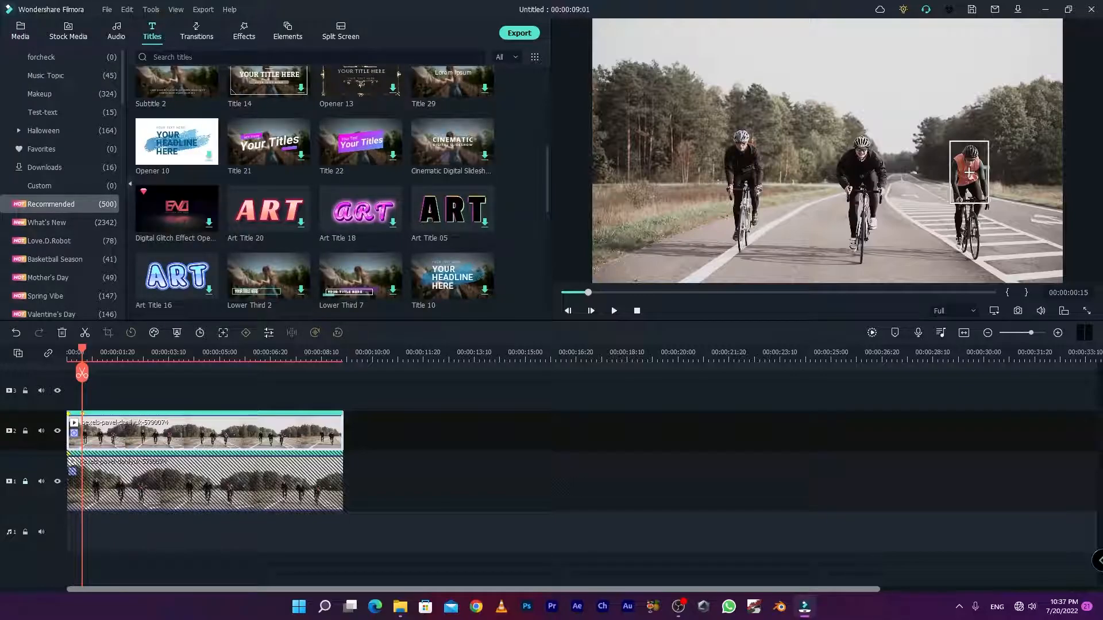
pyautogui.scroll(5, 295, 239)
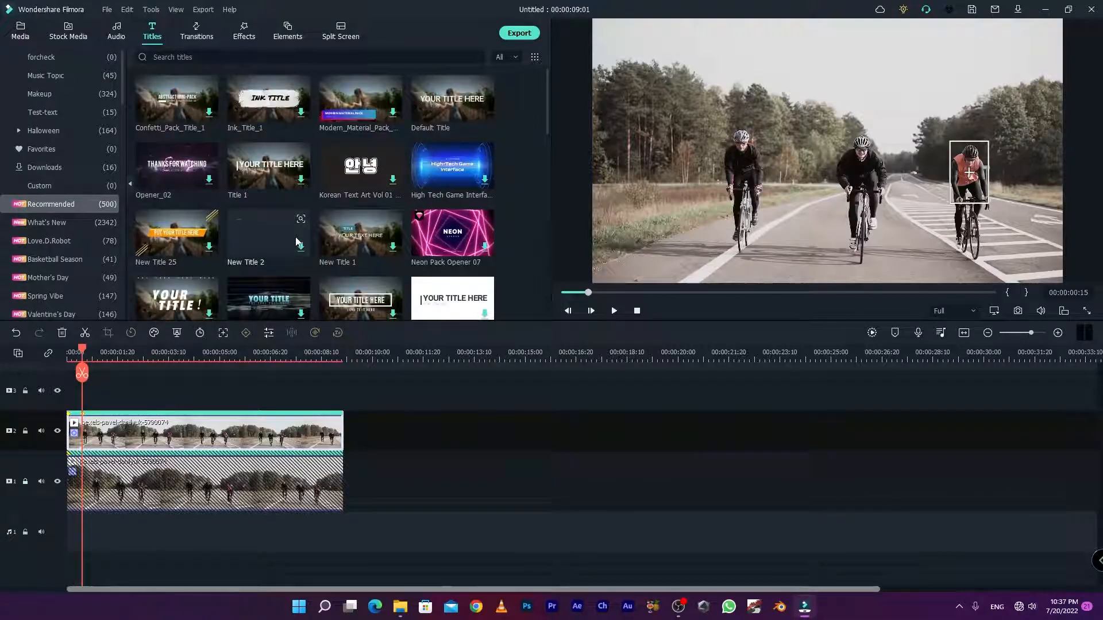
pyautogui.scroll(-5, 240, 264)
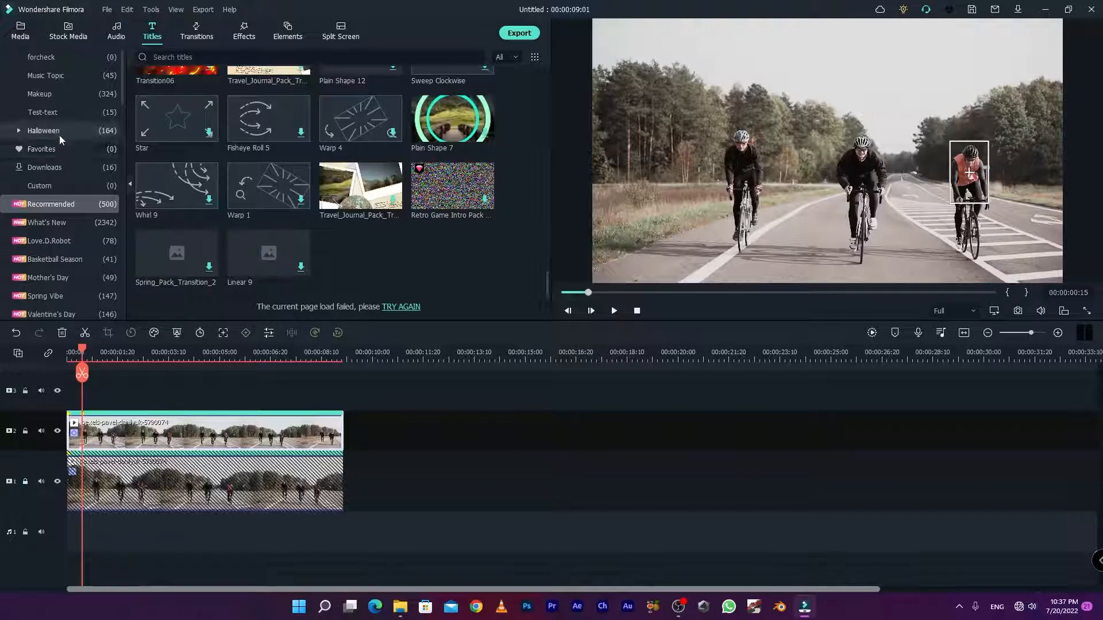
pyautogui.click(56, 168)
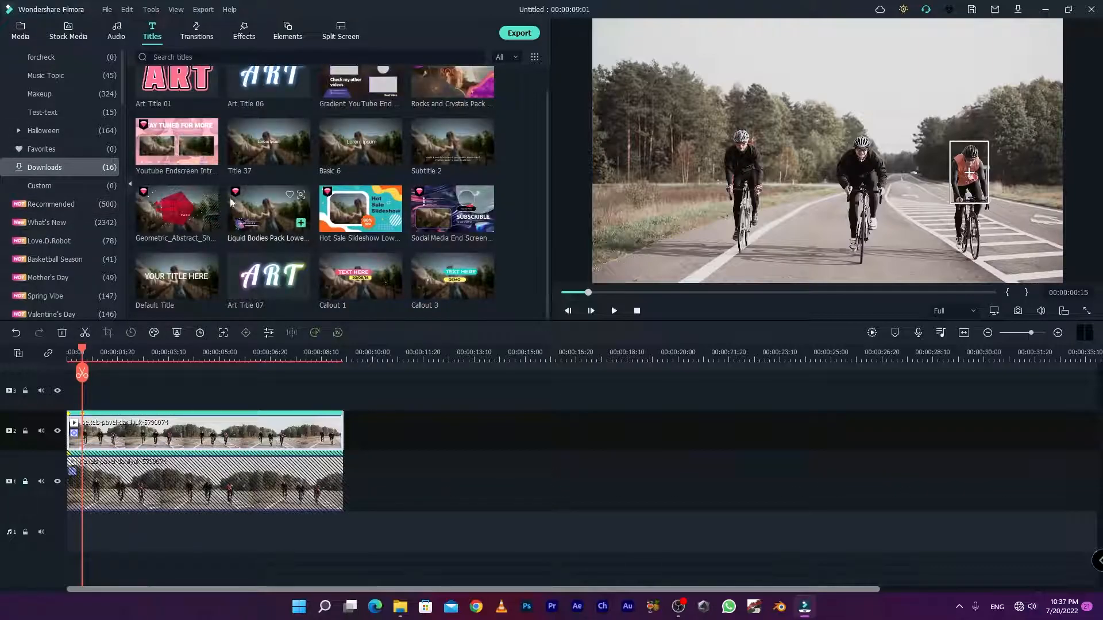
pyautogui.scroll(-1, 394, 246)
pyautogui.moveTo(353, 290); pyautogui.dragTo(70, 398)
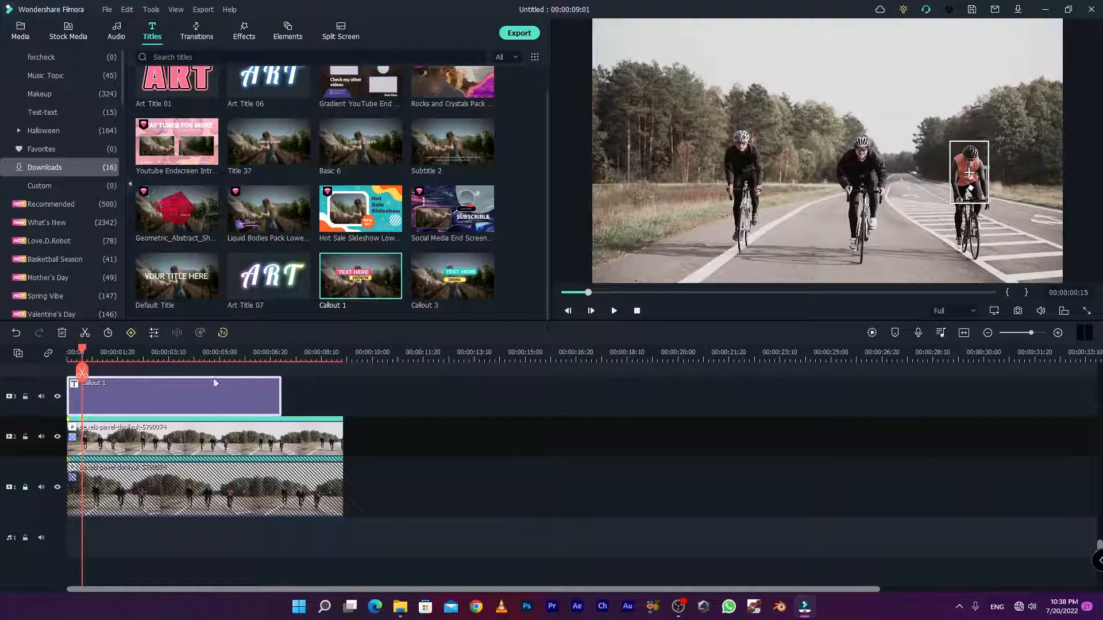
# Step: Unlock the first video track and add the downloaded Callout 3 title at the start of the fourth track, above Callout 1
pyautogui.click(26, 488)
pyautogui.moveTo(82, 370); pyautogui.dragTo(127, 381)
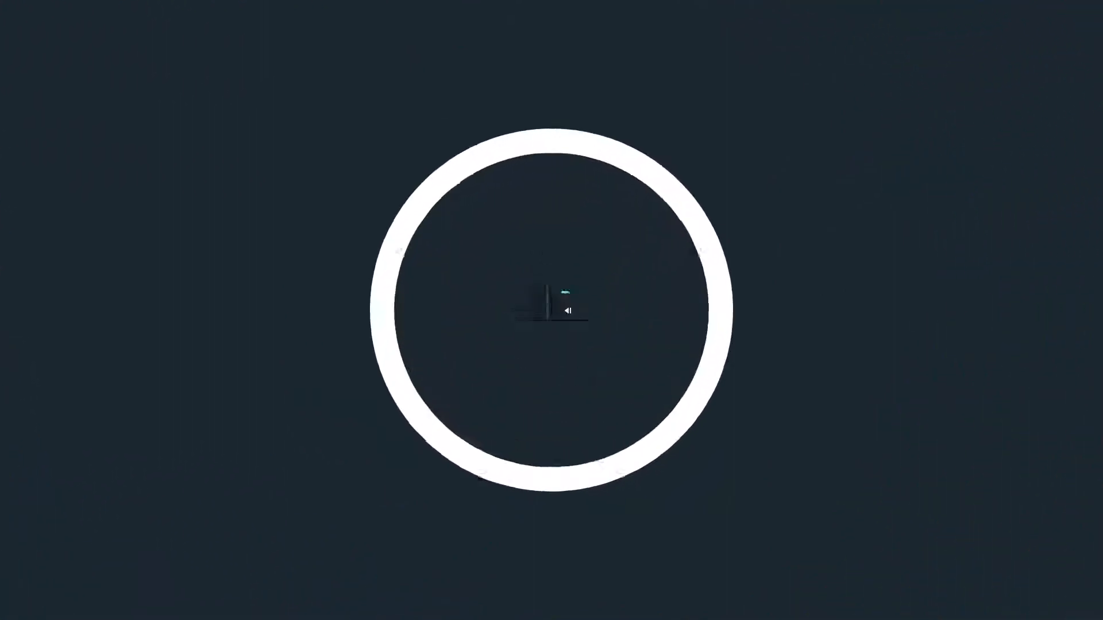
pyautogui.moveTo(451, 285)
pyautogui.moveTo(450, 284); pyautogui.dragTo(76, 390)
pyautogui.scroll(1, 57, 402)
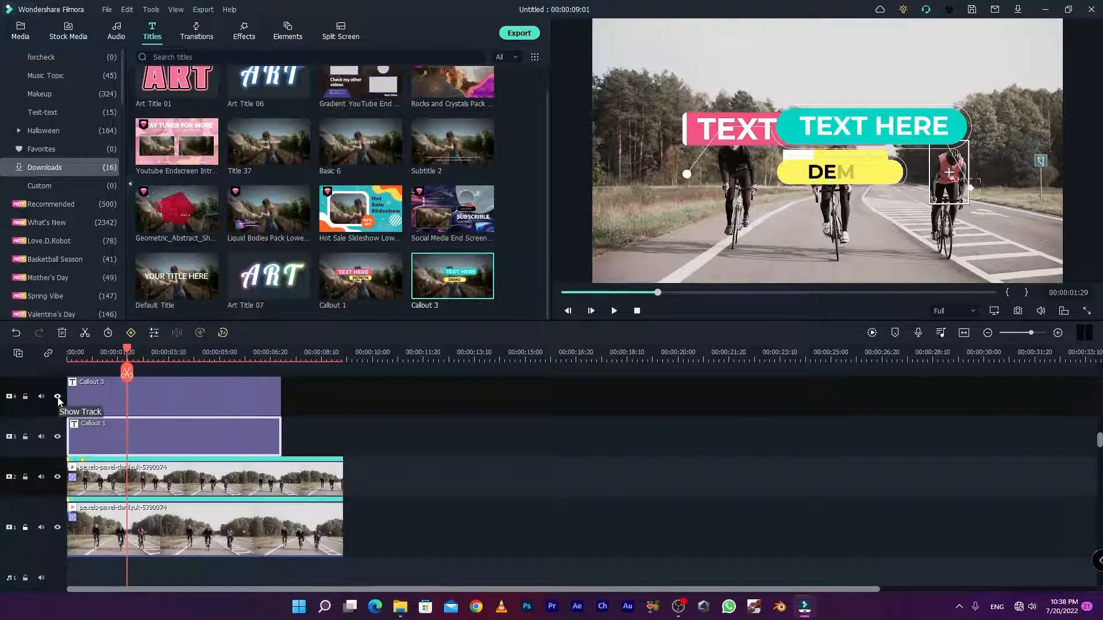
# Step: Hide the Callout 3 track, scale Callout 1 to 28.99% and move it to X -276 beside the left cyclist
pyautogui.click(58, 399)
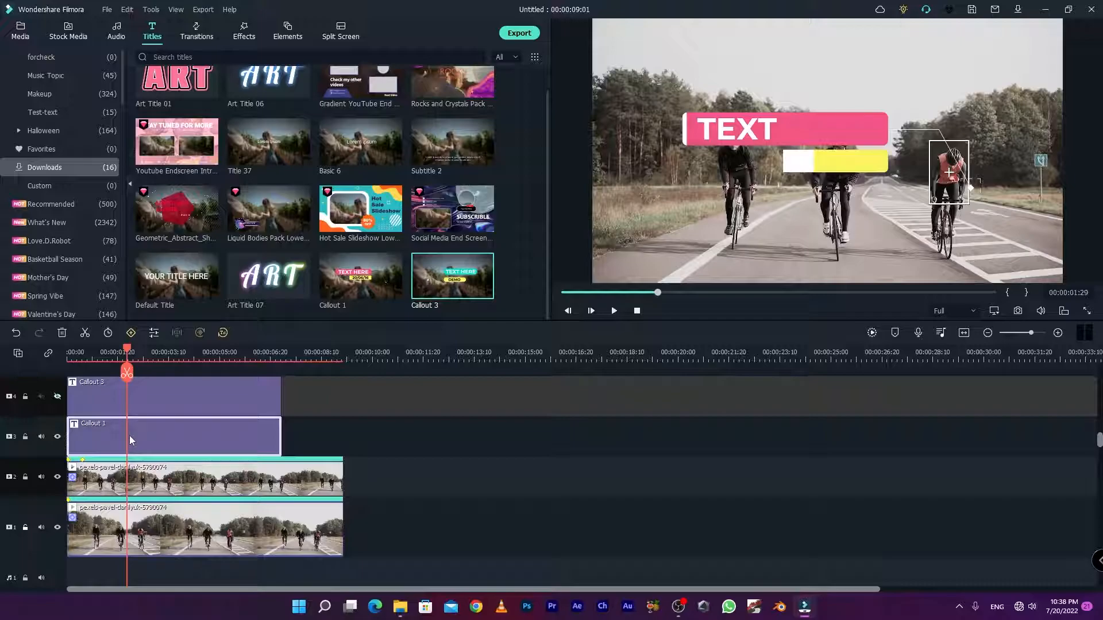
pyautogui.doubleClick(191, 435)
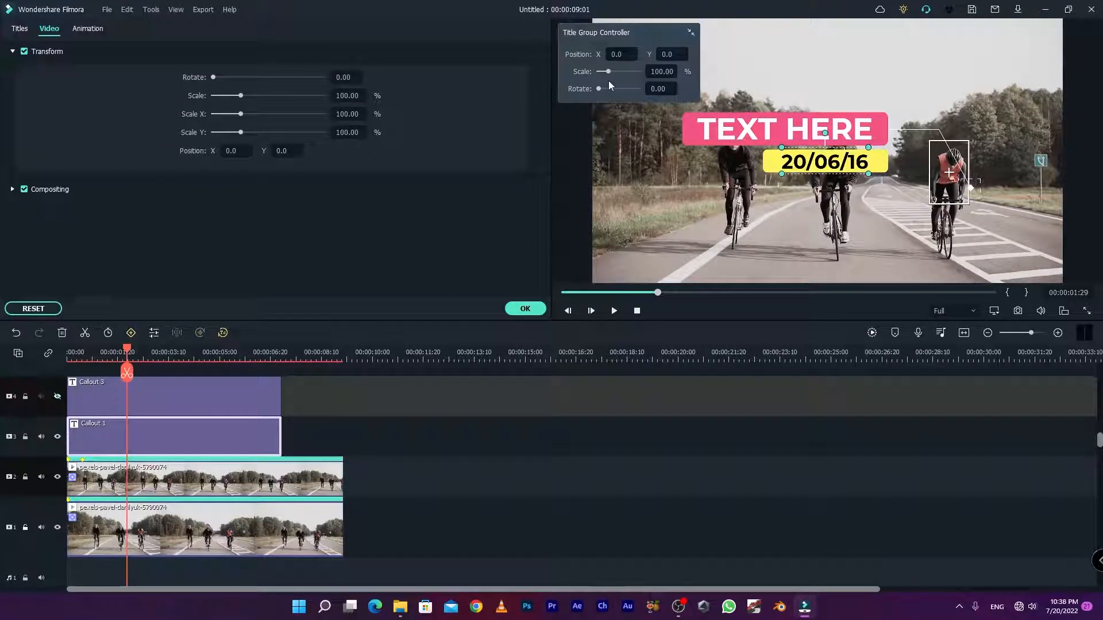
pyautogui.moveTo(608, 71); pyautogui.dragTo(665, 55)
pyautogui.click(621, 54)
pyautogui.write('-333')
pyautogui.press('Return')
pyautogui.moveTo(741, 154); pyautogui.dragTo(733, 161)
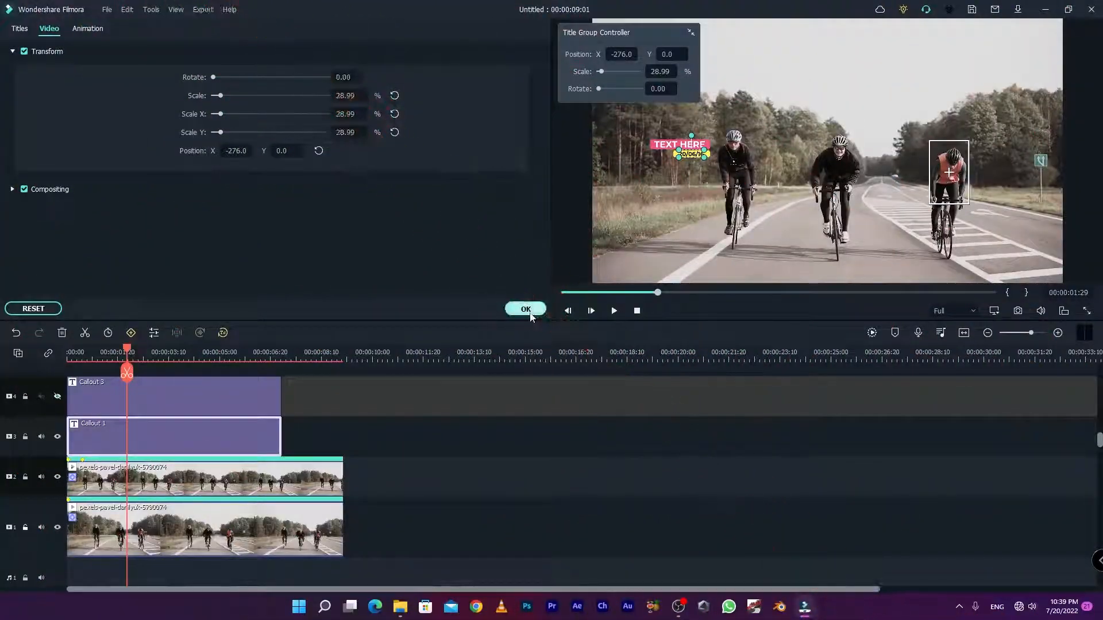
pyautogui.click(525, 309)
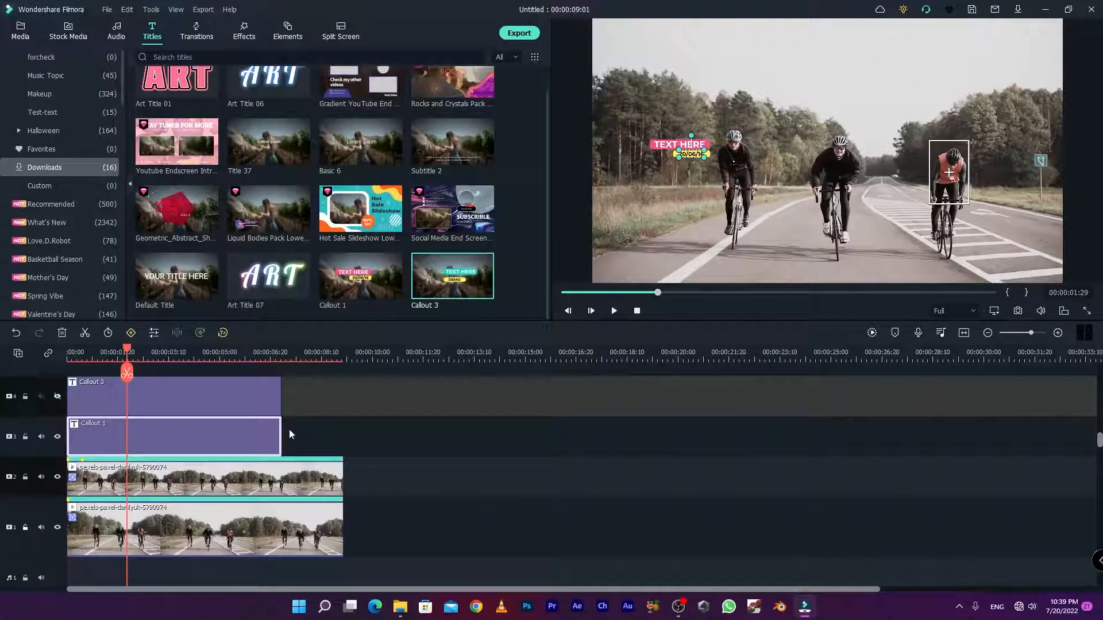
# Step: Show the Callout 3 track again, scale Callout 3 to 34.78% and position it at X 353, Y -26 beside the orange-vested cyclist
pyautogui.click(224, 406)
pyautogui.click(57, 397)
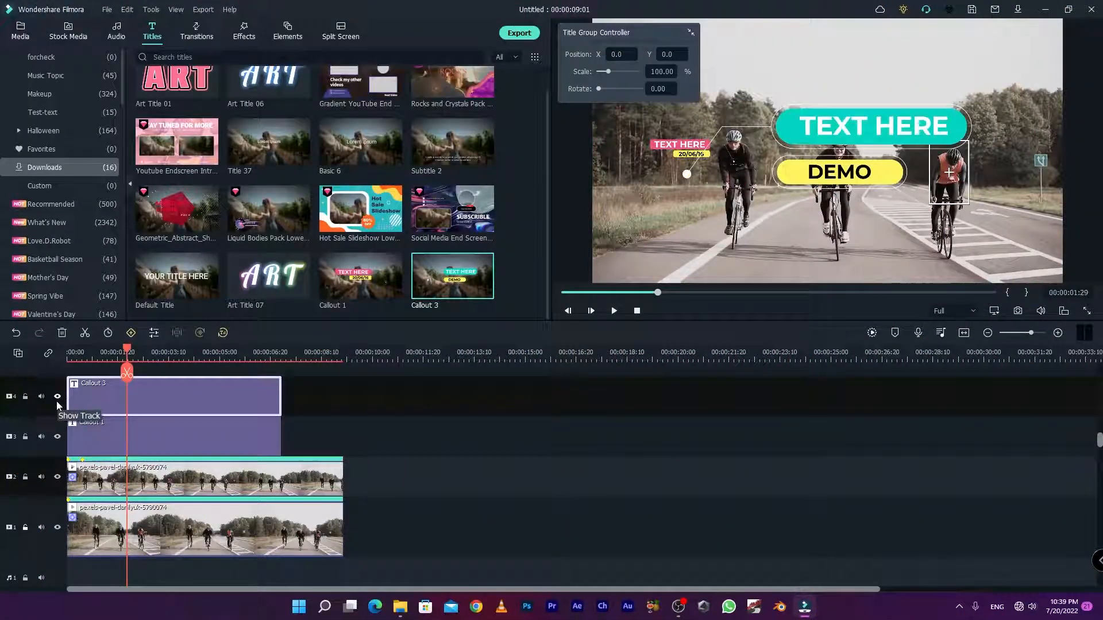
pyautogui.doubleClick(192, 404)
pyautogui.moveTo(608, 73); pyautogui.dragTo(822, 56)
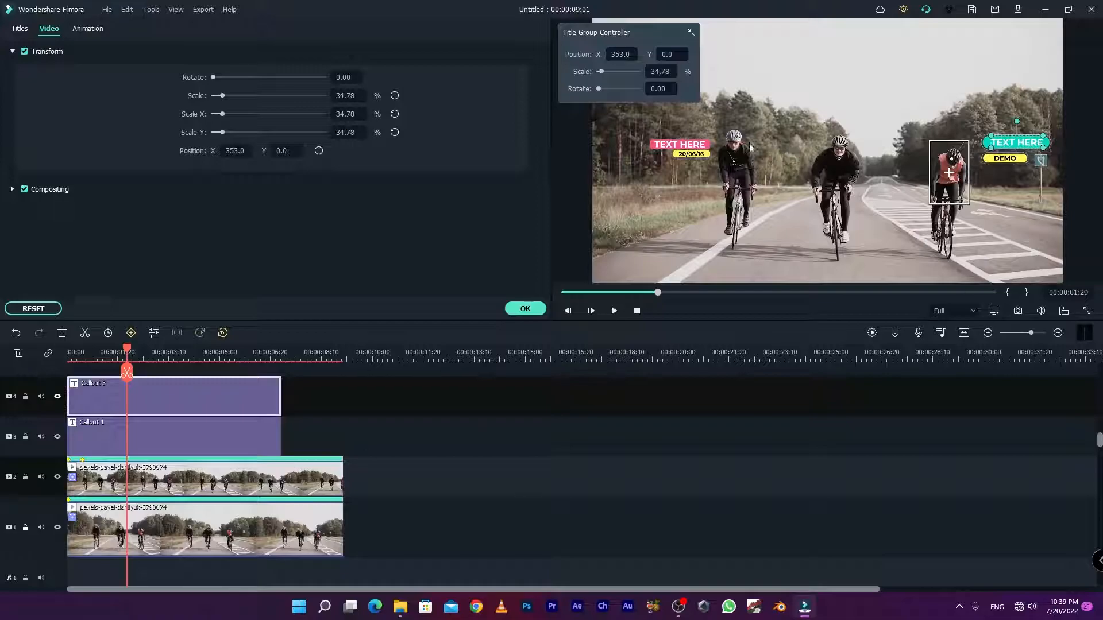
pyautogui.moveTo(680, 58); pyautogui.dragTo(665, 58)
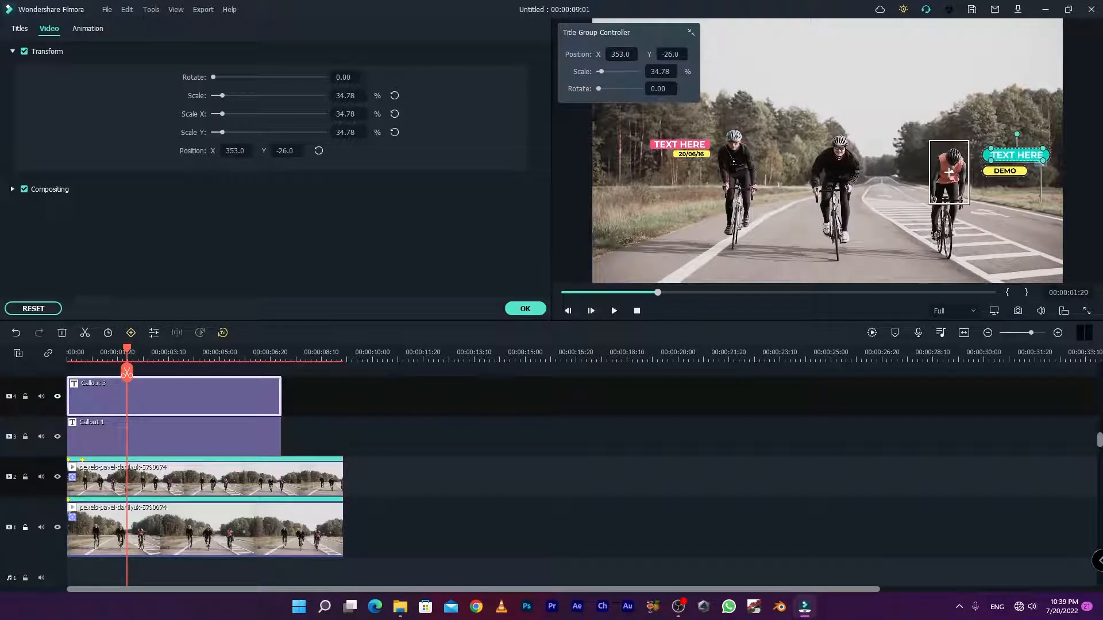
# Step: Link the Callout 1 title to the motion tracking of the clip on the first video track
pyautogui.click(160, 453)
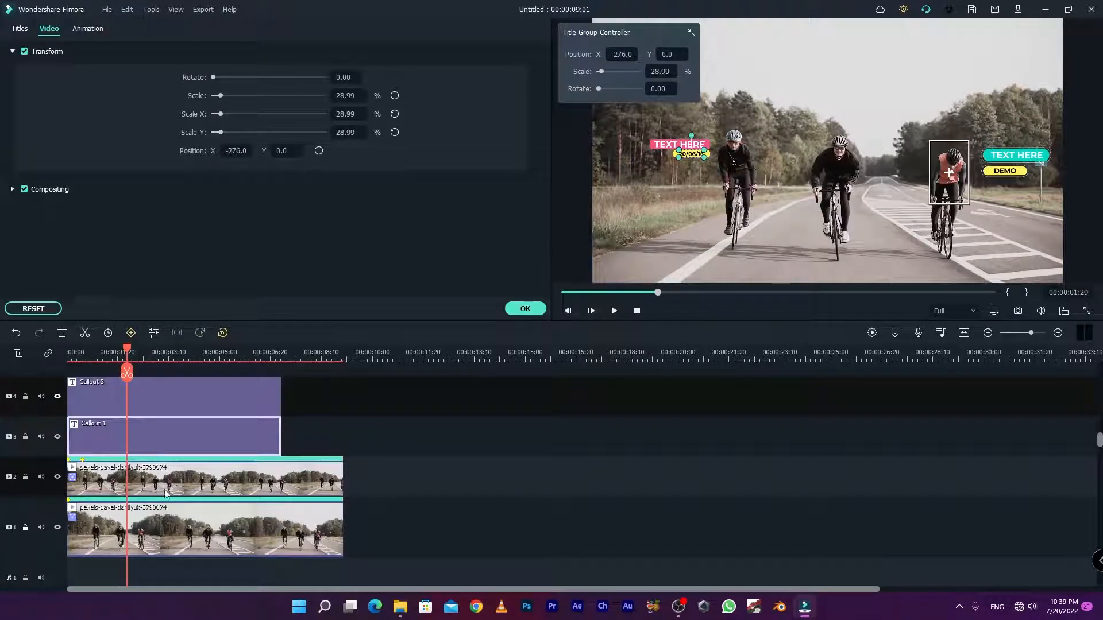
pyautogui.click(164, 534)
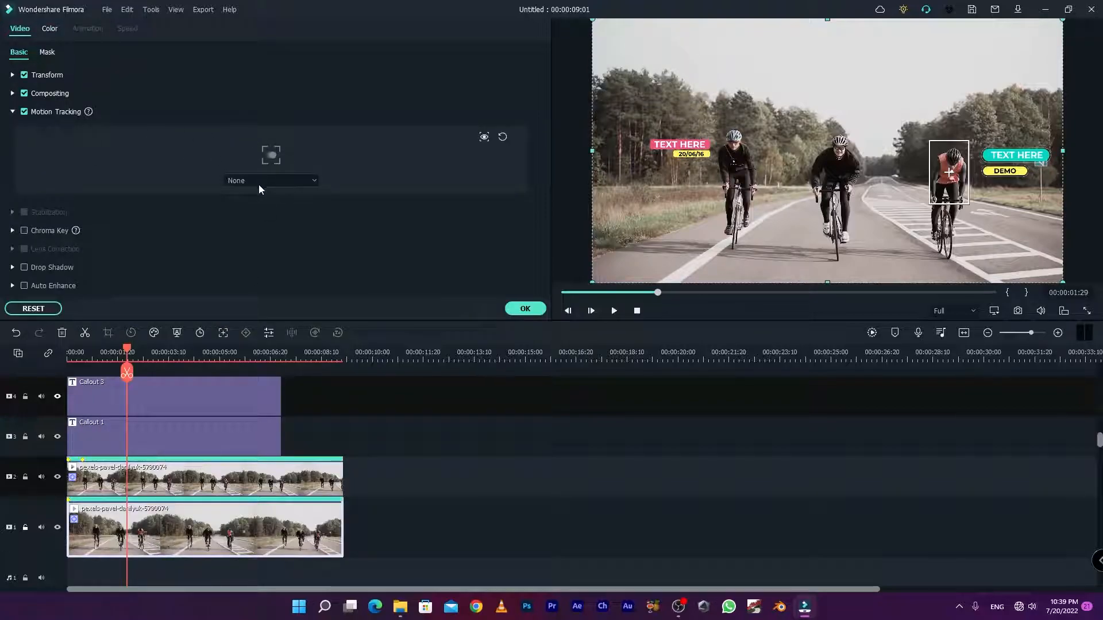
pyautogui.click(310, 182)
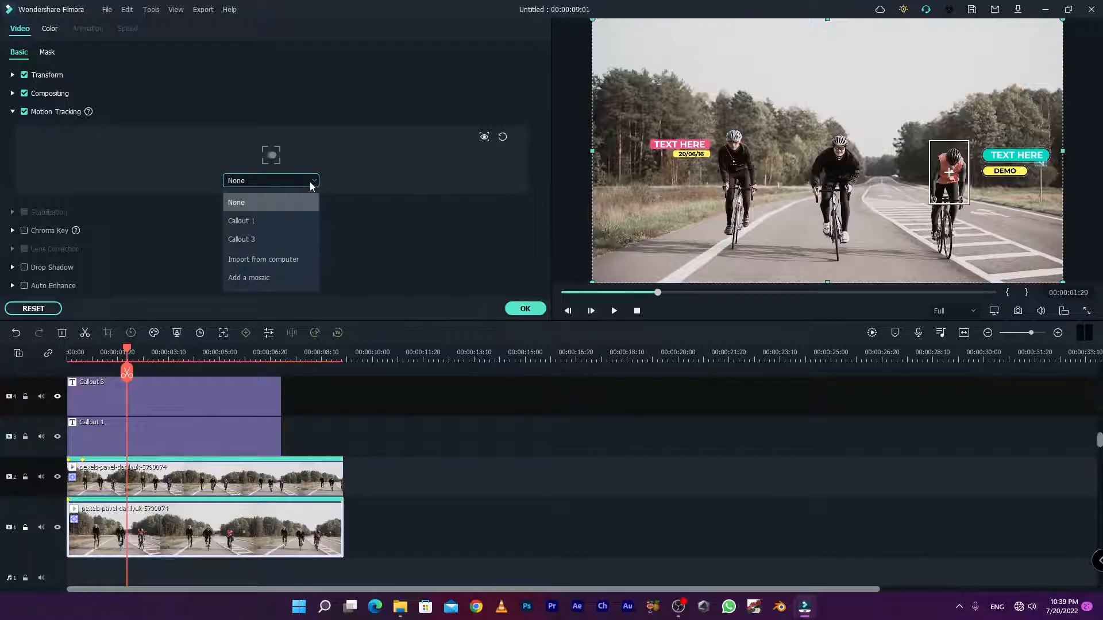
pyautogui.click(255, 222)
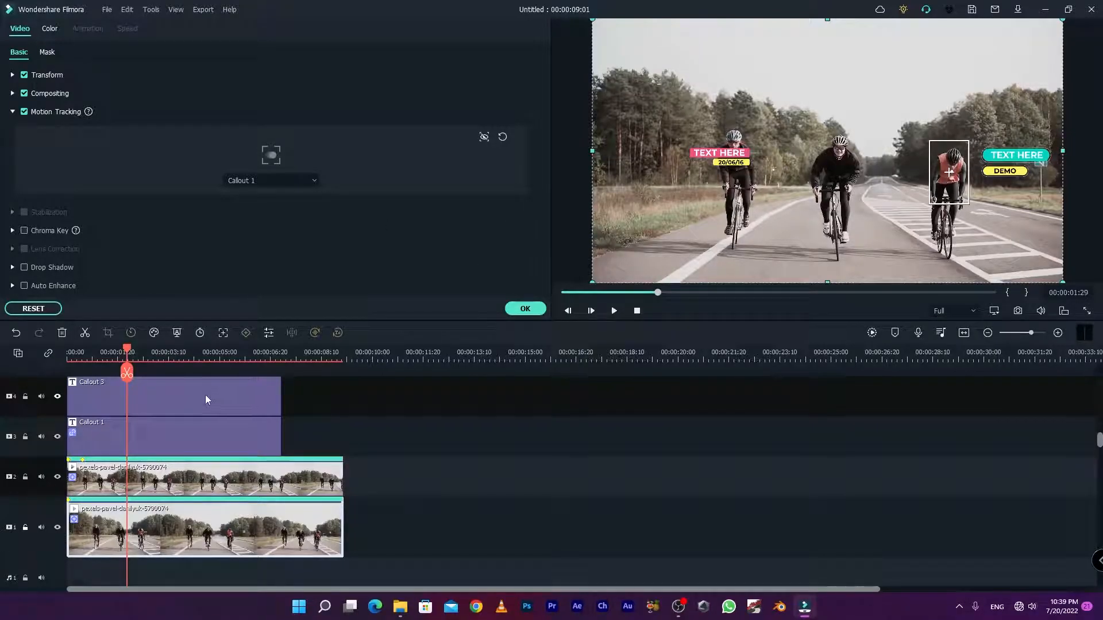
# Step: Link the Callout 3 title to the motion tracking of the clip on the second video track and confirm
pyautogui.click(171, 478)
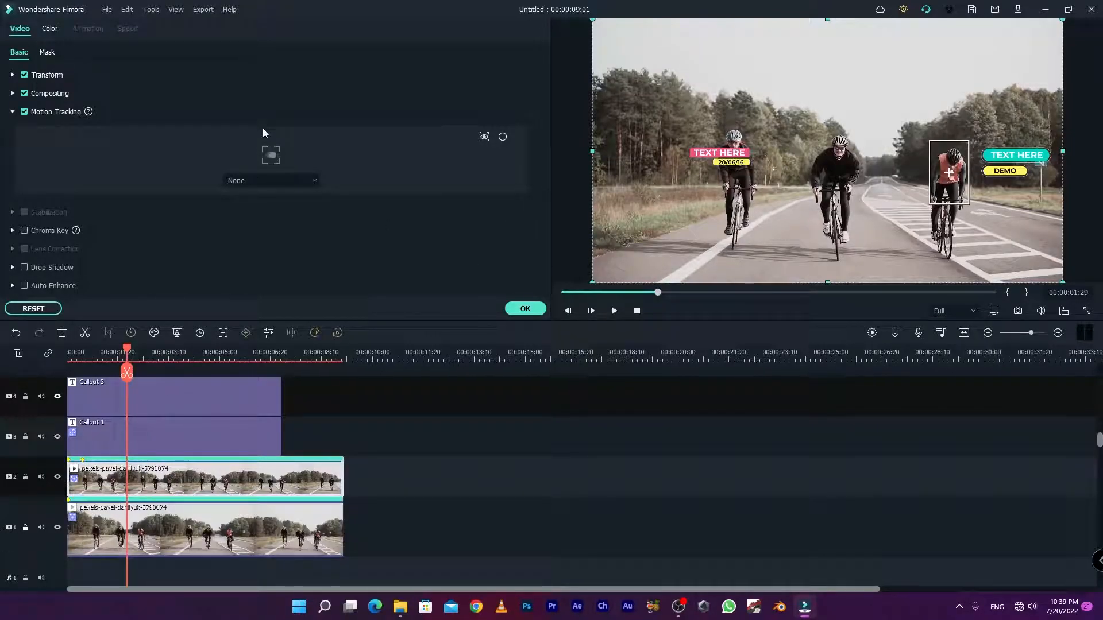
pyautogui.click(248, 184)
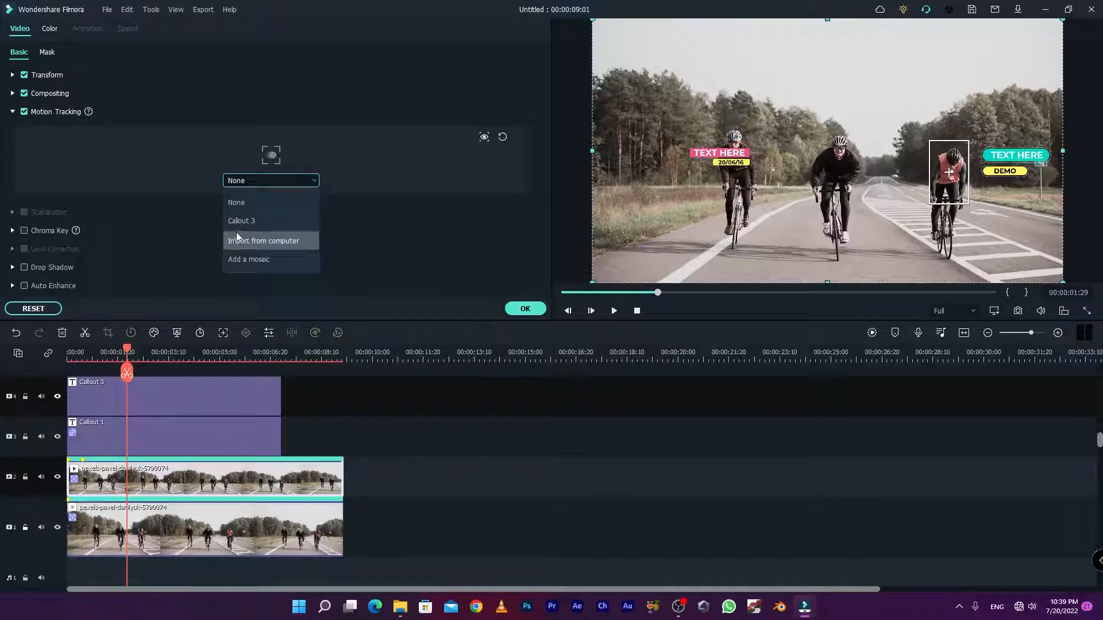
pyautogui.click(243, 222)
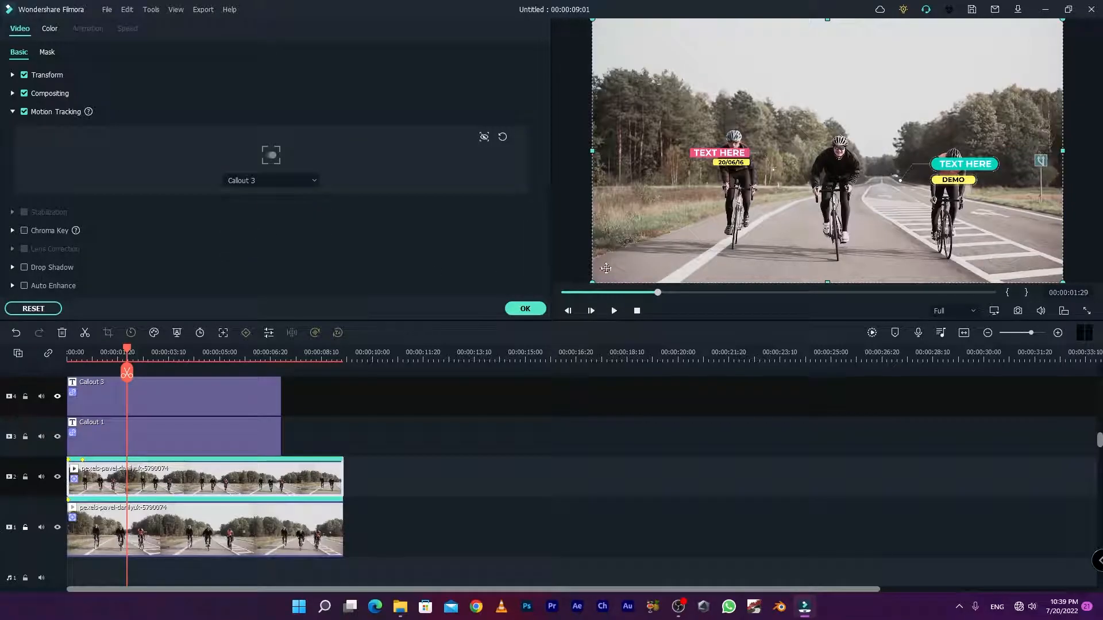
pyautogui.click(525, 309)
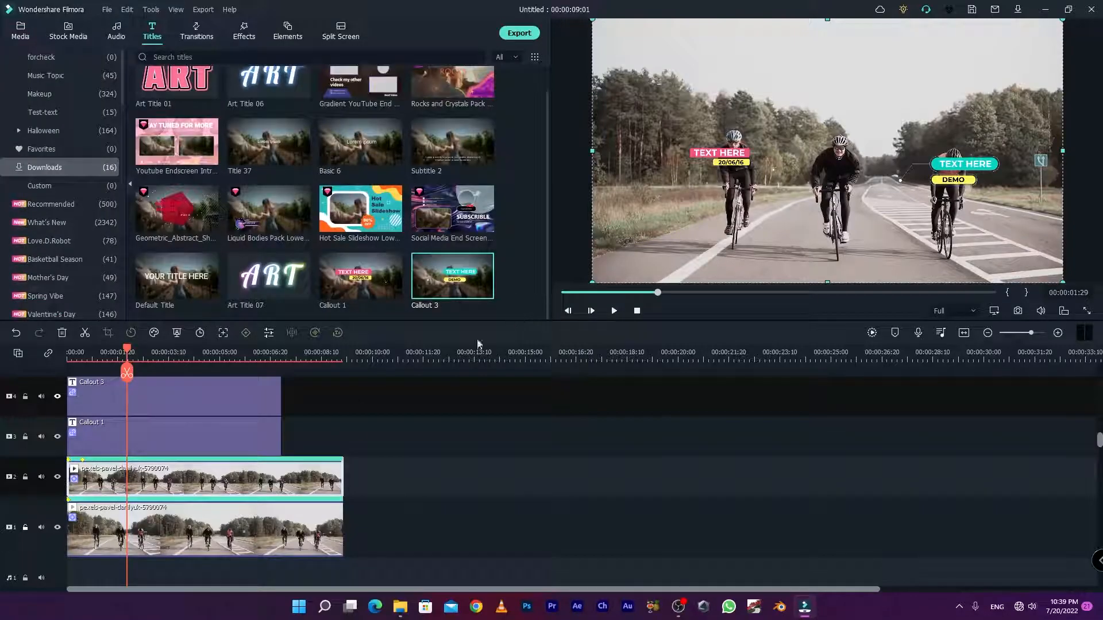
# Step: Set the Callout 1 title group's scale to 52.17% and its X position to -428
pyautogui.click(188, 441)
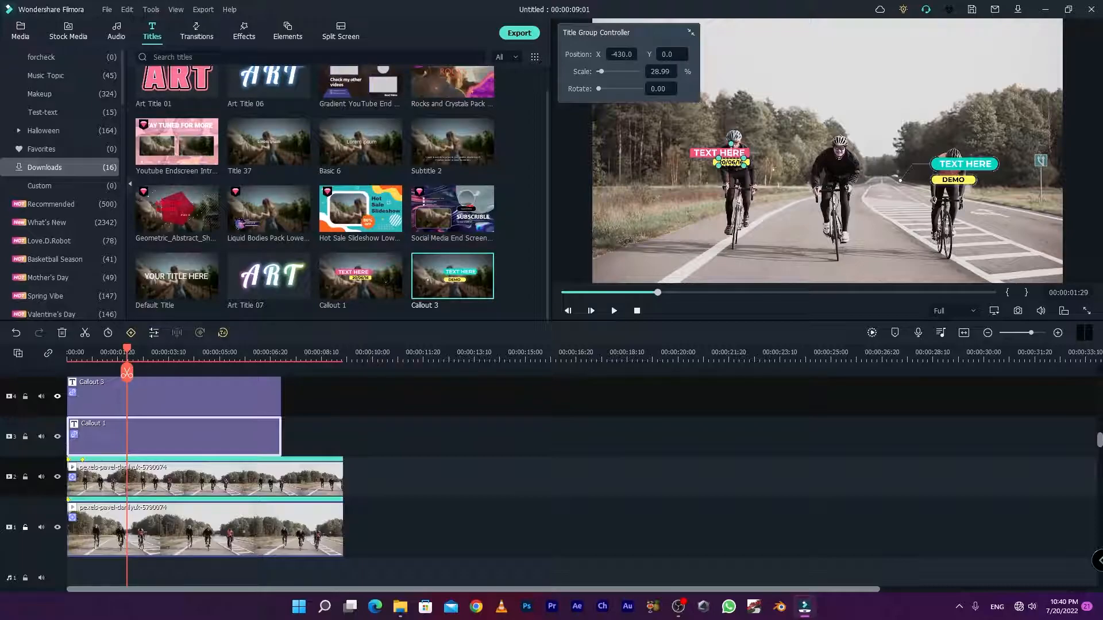
pyautogui.moveTo(601, 72); pyautogui.dragTo(603, 72)
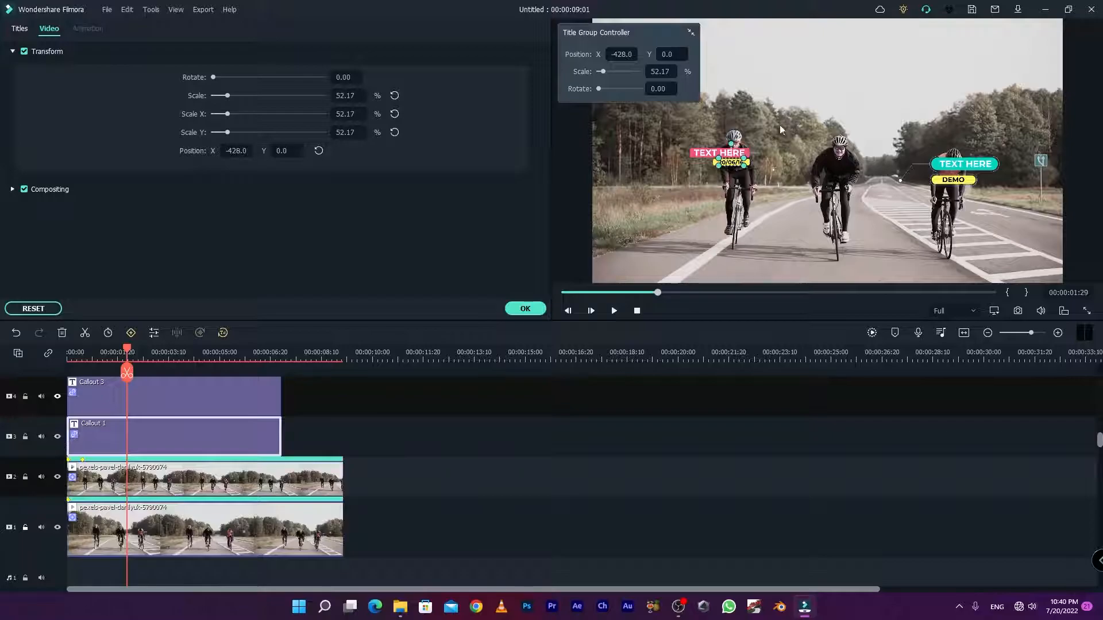
pyautogui.moveTo(738, 158)
pyautogui.mouseDown()
pyautogui.moveTo(720, 158)
pyautogui.moveTo(738, 158)
pyautogui.mouseUp()
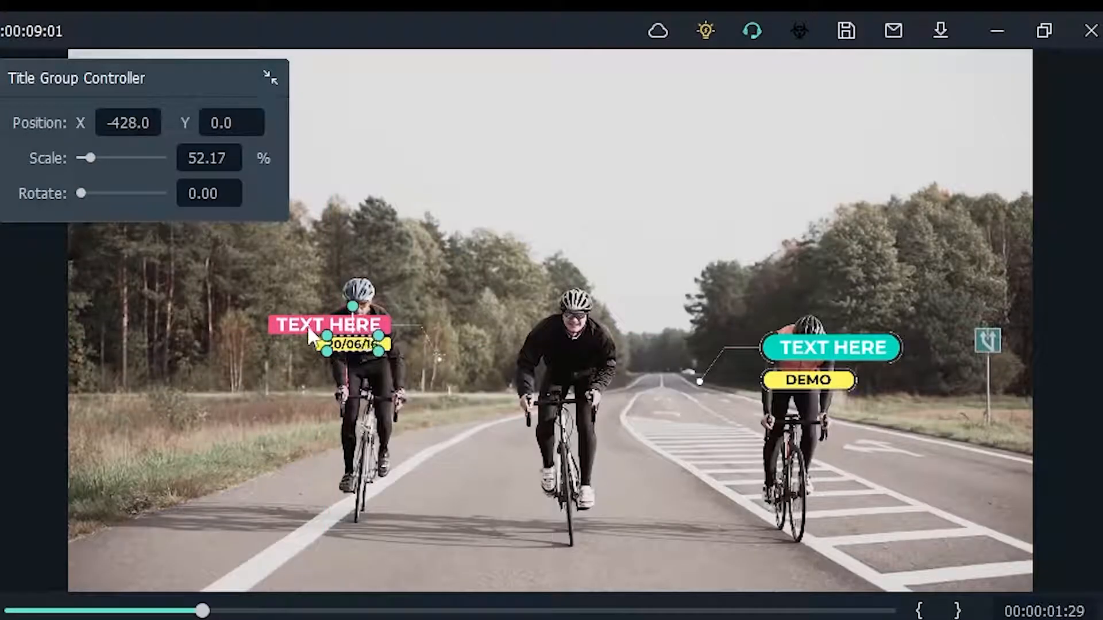
# Step: Select all of Callout 1's elements together and move them off the left cyclist to the open area on his outer side
pyautogui.click(276, 339)
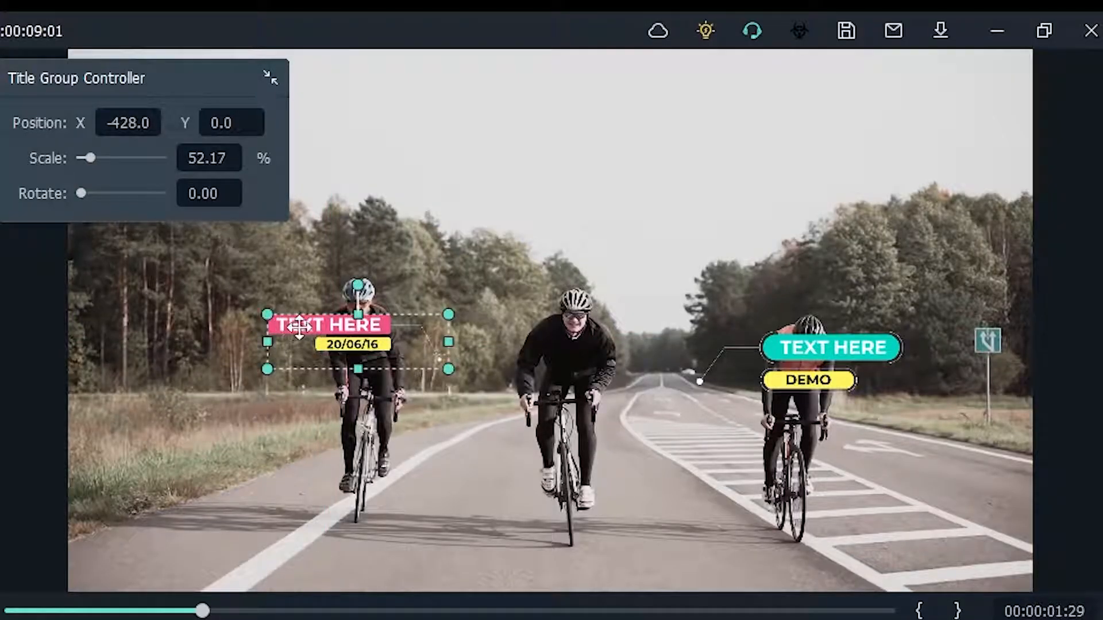
pyautogui.moveTo(361, 343)
pyautogui.mouseDown()
pyautogui.moveTo(336, 341)
pyautogui.moveTo(361, 343)
pyautogui.mouseUp()
pyautogui.click(299, 328)
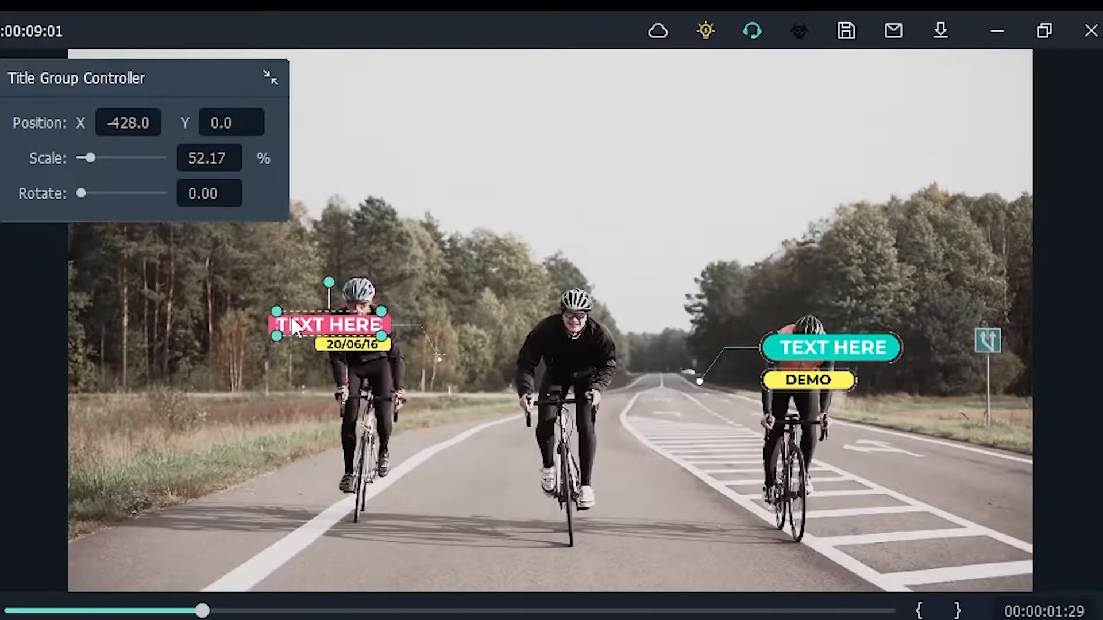
pyautogui.click(276, 339)
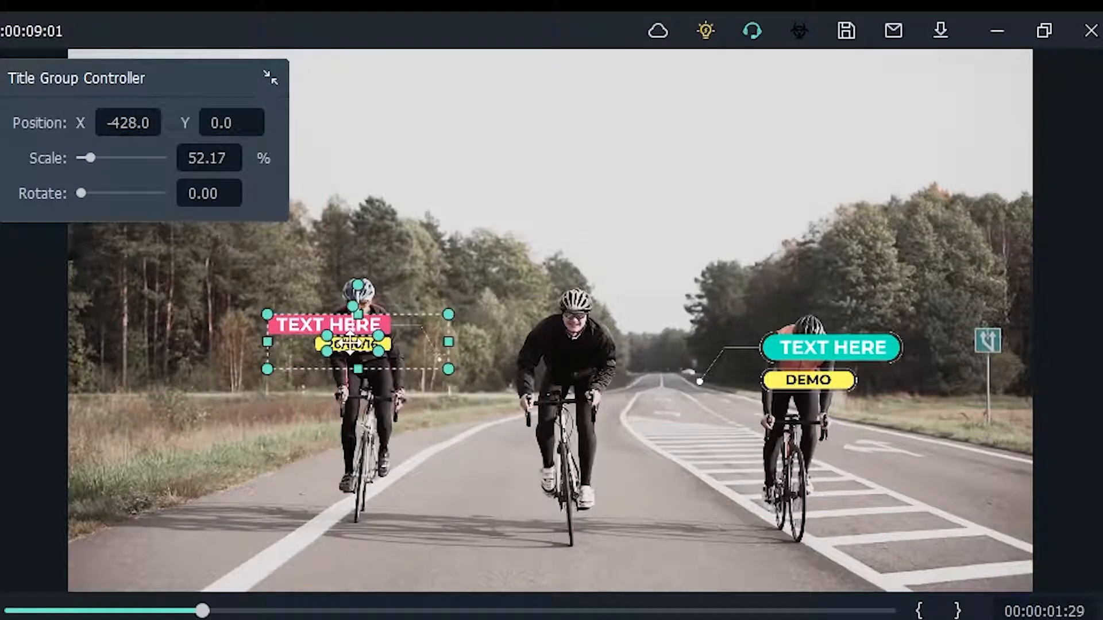
pyautogui.keyDown('ctrl'); pyautogui.click(319, 346); pyautogui.keyUp('ctrl')
pyautogui.keyDown('ctrl'); pyautogui.click(329, 349); pyautogui.keyUp('ctrl')
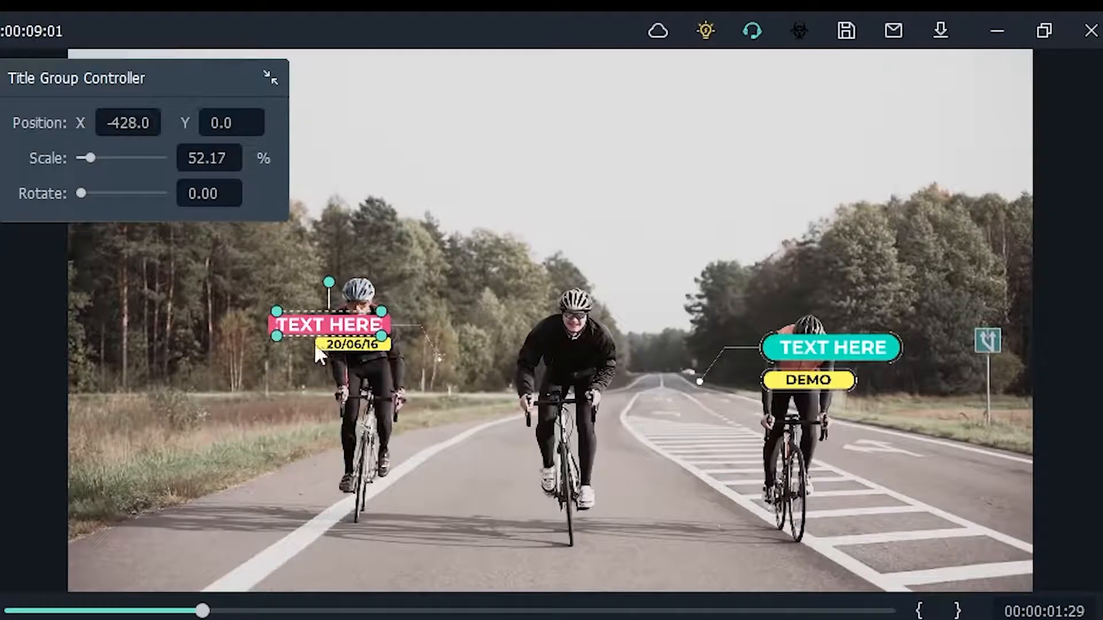
pyautogui.keyDown('ctrl'); pyautogui.click(270, 324); pyautogui.keyUp('ctrl')
pyautogui.keyDown('ctrl'); pyautogui.click(359, 349); pyautogui.keyUp('ctrl')
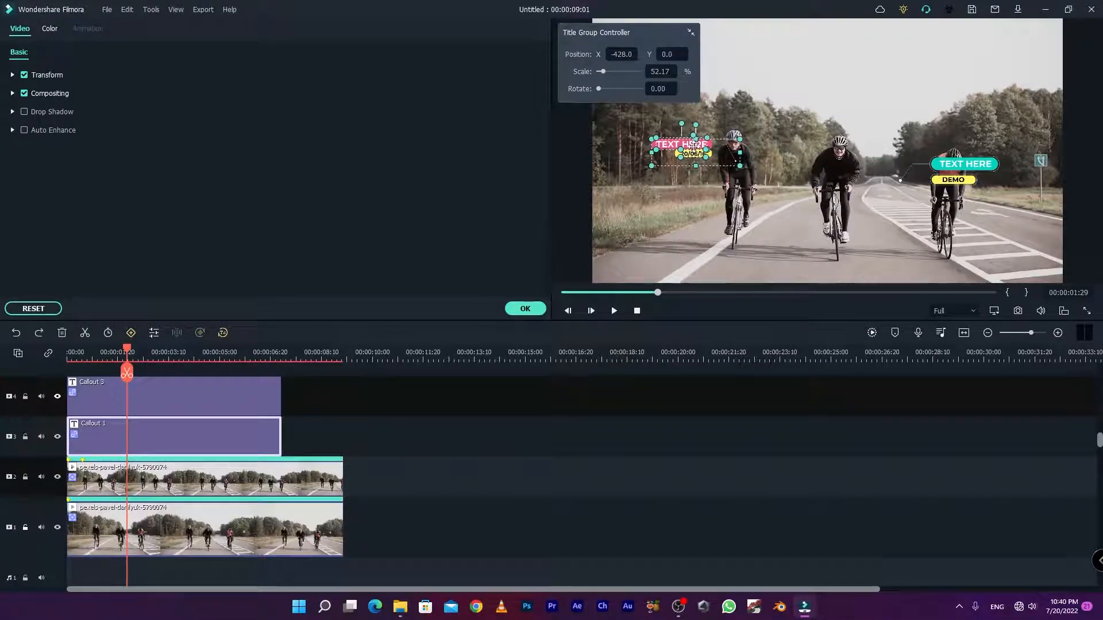
pyautogui.moveTo(693, 146); pyautogui.dragTo(691, 145)
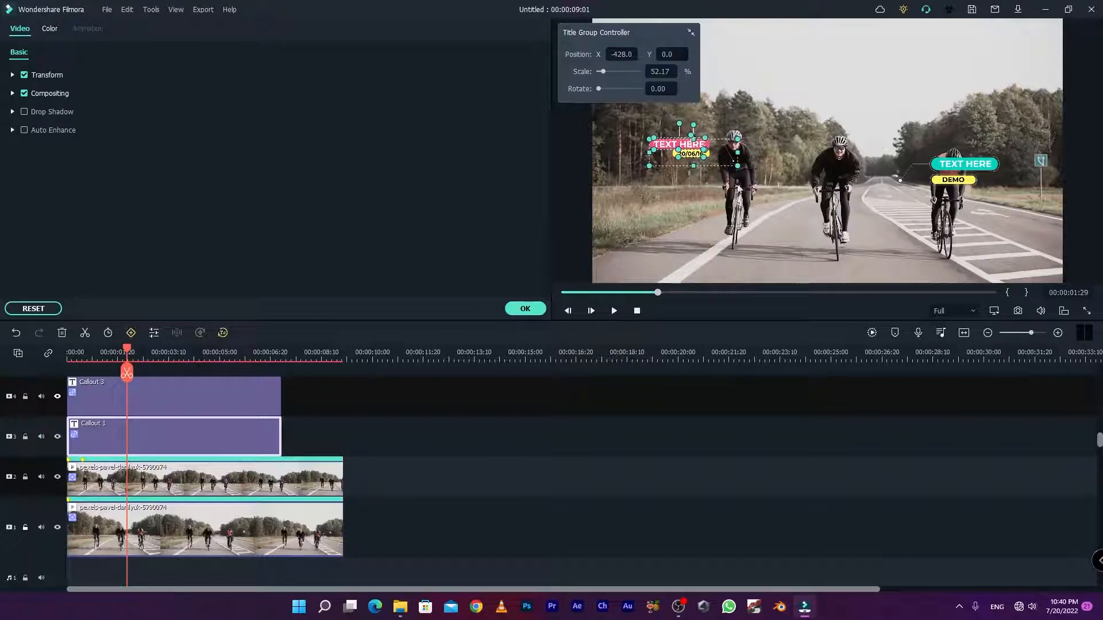
# Step: Select Callout 3's elements together and move them off the orange-vested cyclist to the roadside beside him
pyautogui.click(951, 168)
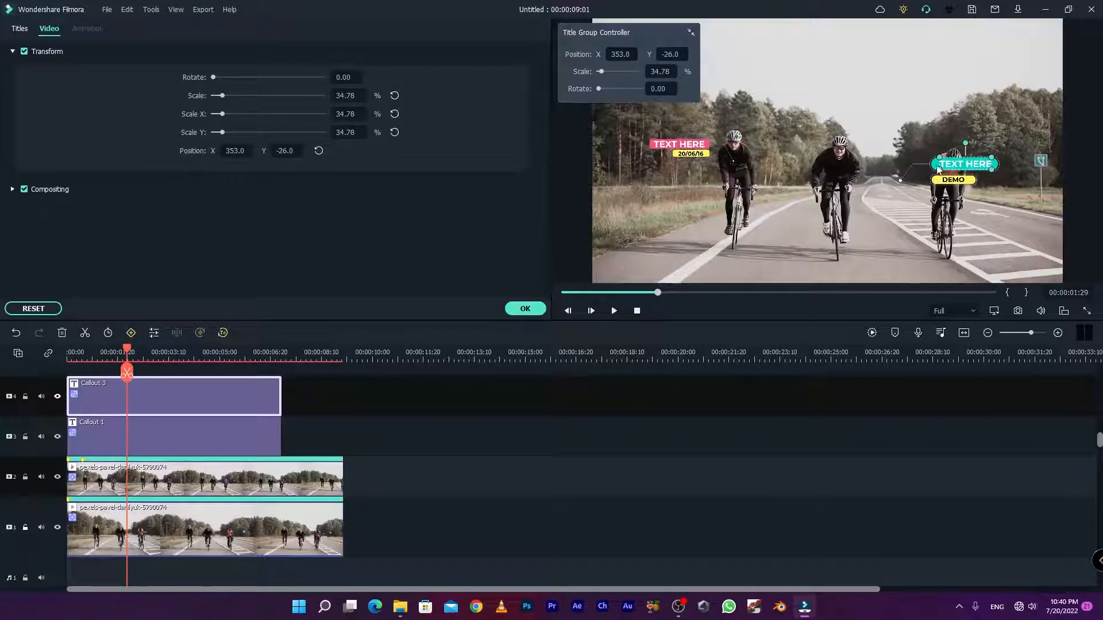
pyautogui.click(951, 180)
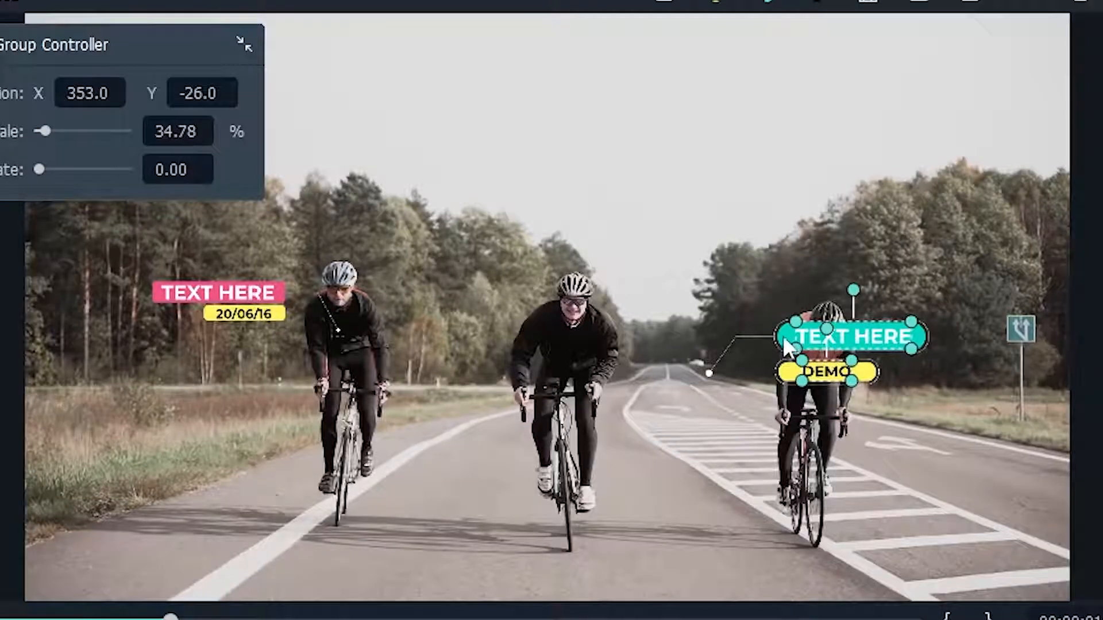
pyautogui.moveTo(783, 333); pyautogui.dragTo(904, 336)
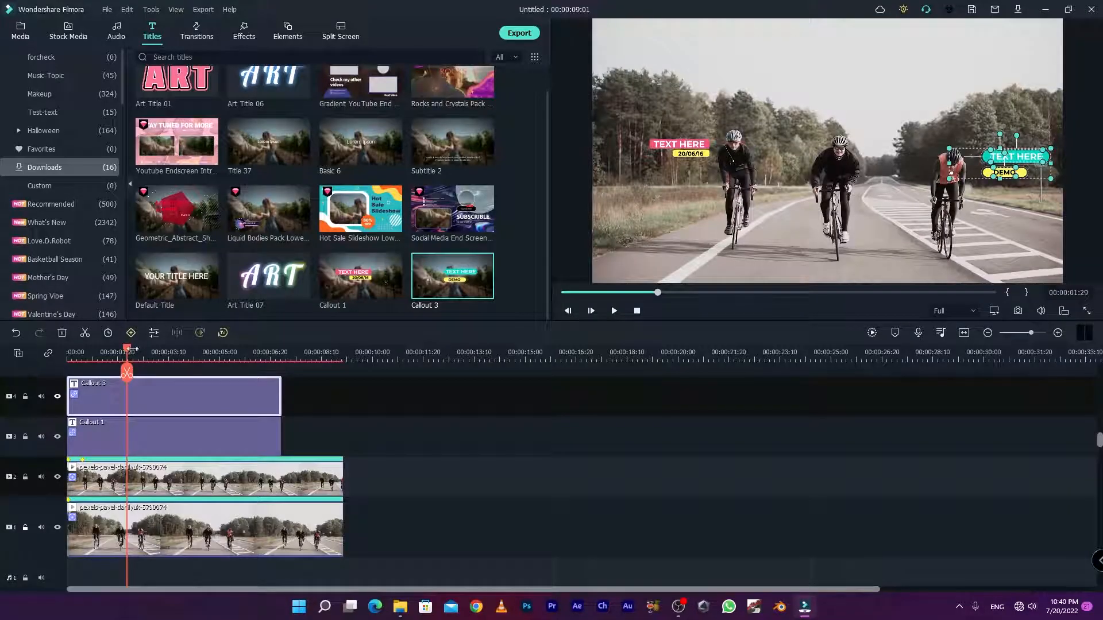
# Step: Play the sequence from the beginning to check that both callouts follow their cyclists
pyautogui.moveTo(129, 353); pyautogui.dragTo(68, 359)
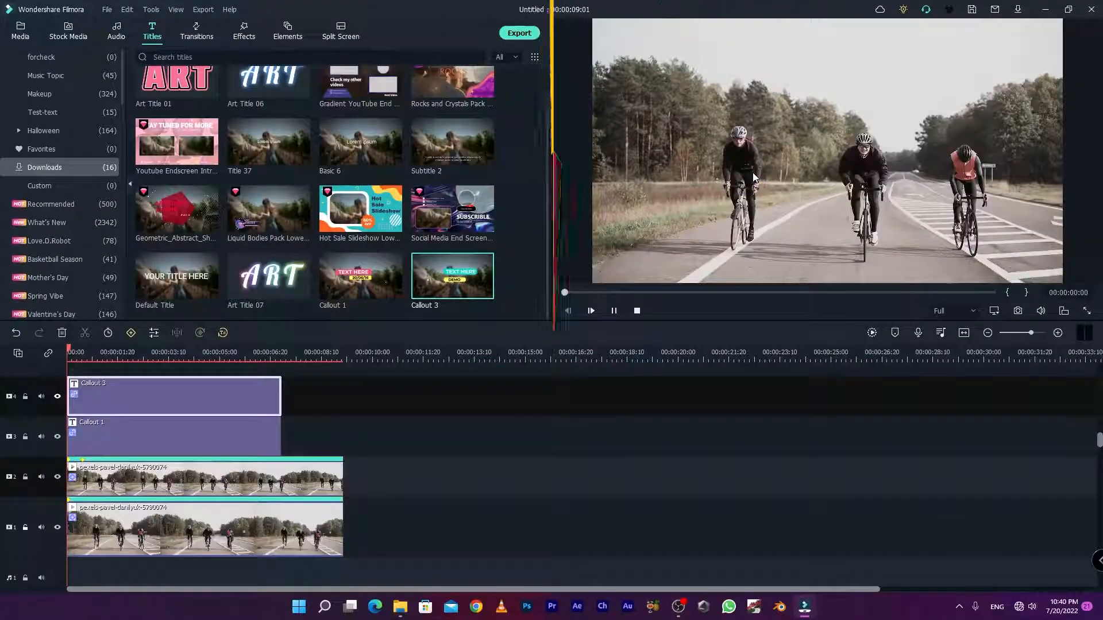
pyautogui.press('space')
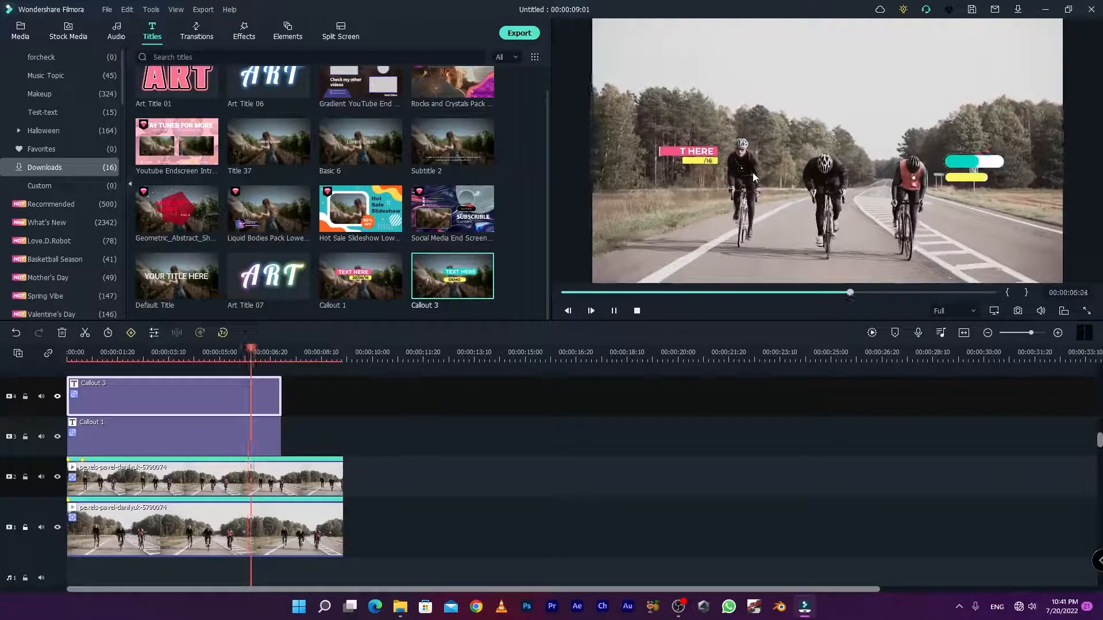
pyautogui.press('space')
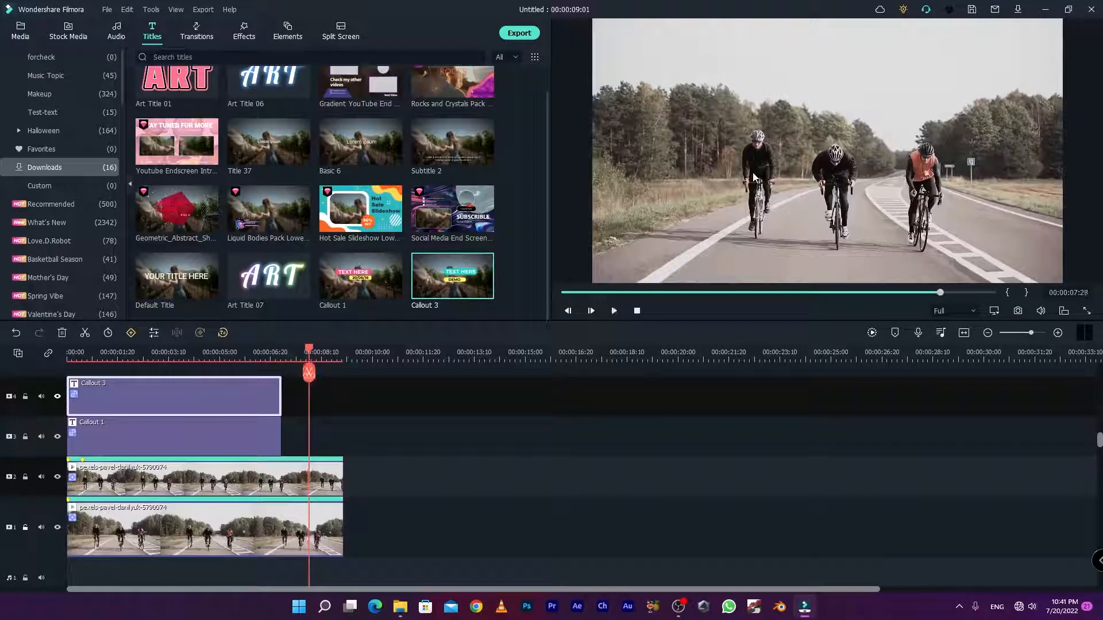